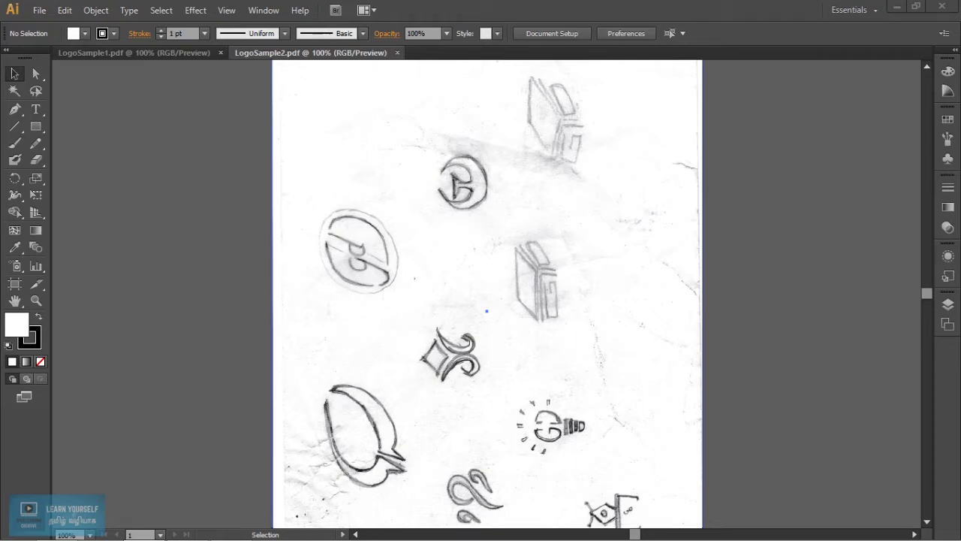
Look over the LogoSample1.pdf sketches, and select all artwork in LogoSample2.pdf
{"action": "left_click", "coordinate": [154, 52]}
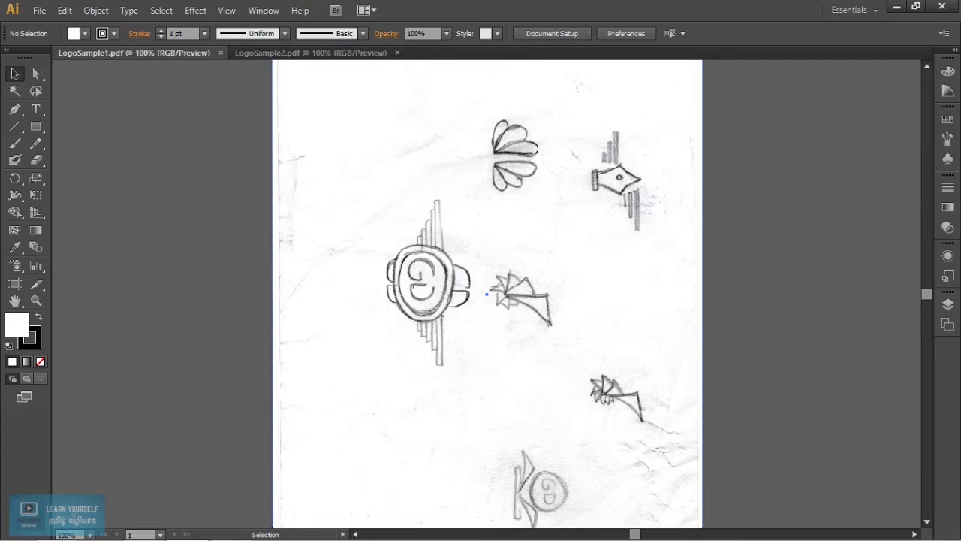
{"action": "left_click", "coordinate": [326, 53]}
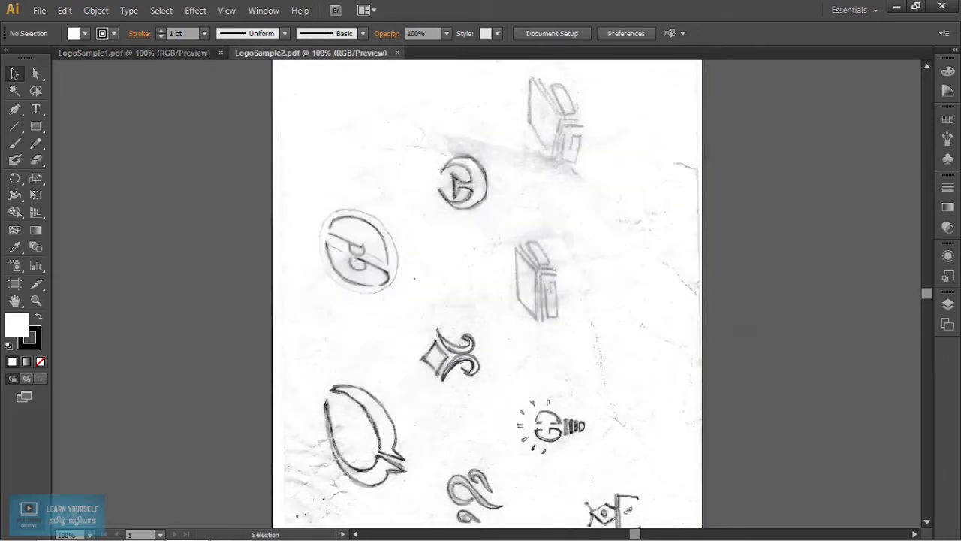
{"action": "key", "text": "ctrl+a"}
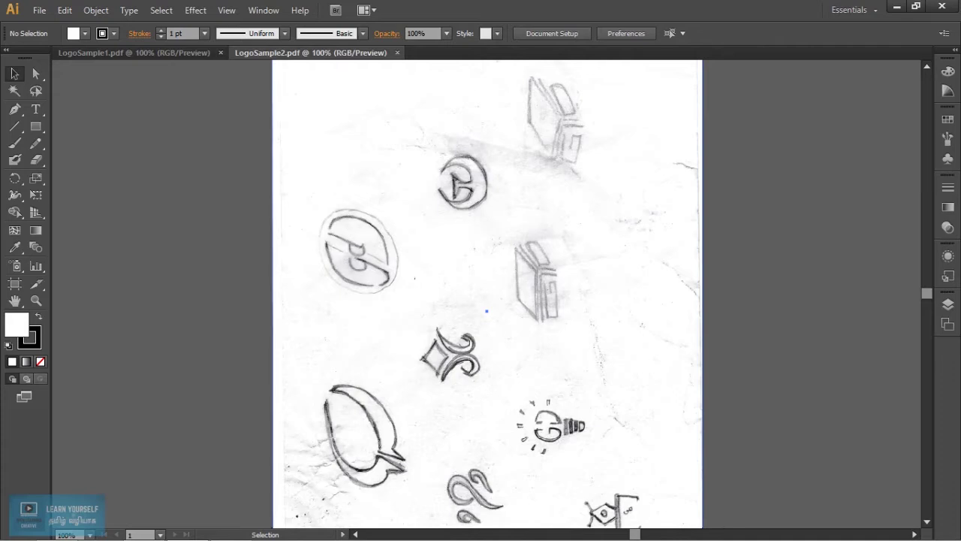
{"action": "left_click", "coordinate": [165, 15]}
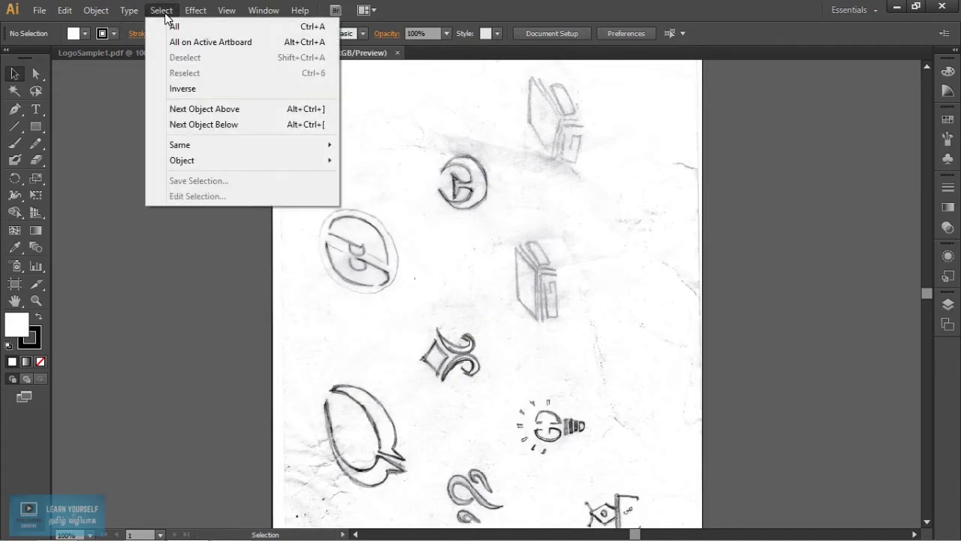
{"action": "left_click", "coordinate": [170, 25]}
Try rotating the selected sketch page 90 degrees counterclockwise, and undo the rotation
{"action": "left_click", "coordinate": [98, 12]}
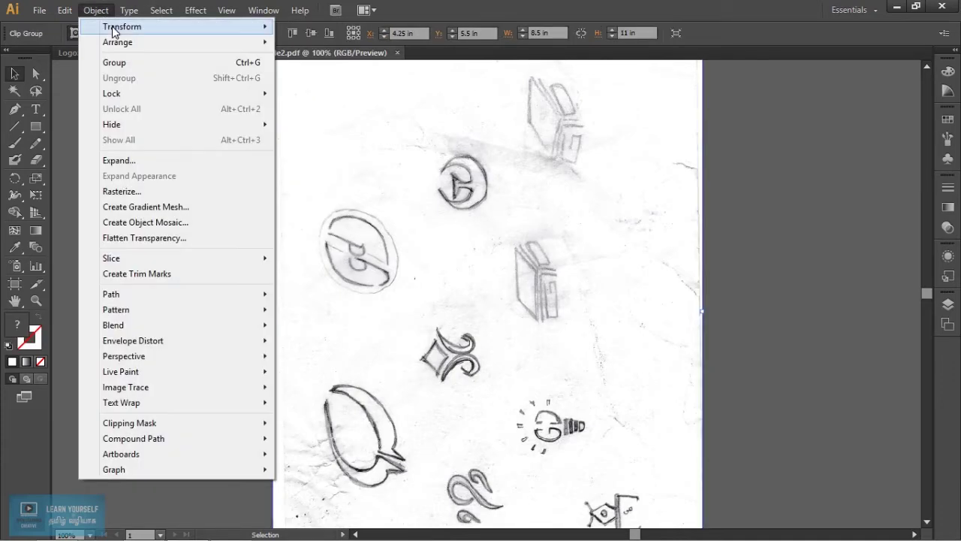
{"action": "mouse_move", "coordinate": [117, 28]}
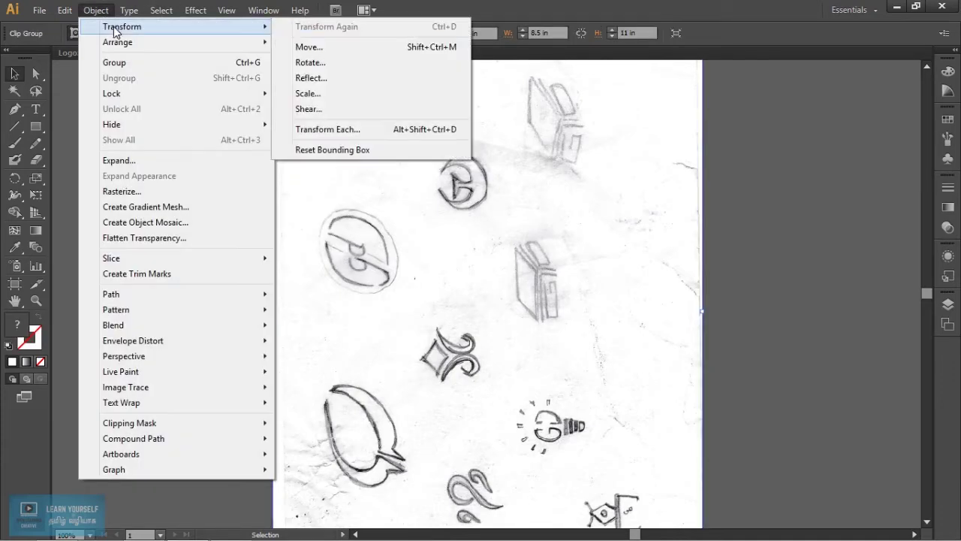
{"action": "left_click", "coordinate": [344, 69]}
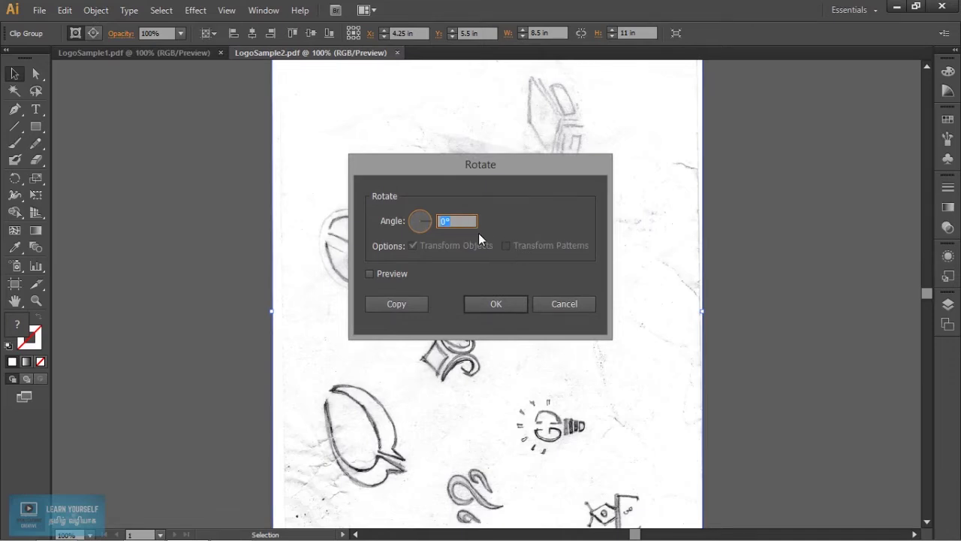
{"action": "type", "text": "90"}
{"action": "left_click", "coordinate": [509, 305]}
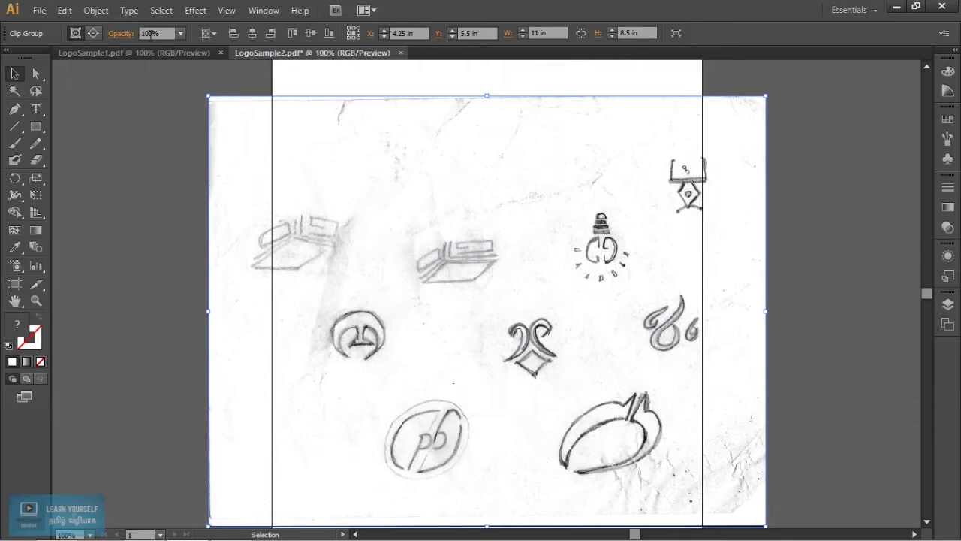
{"action": "key", "text": "ctrl+d"}
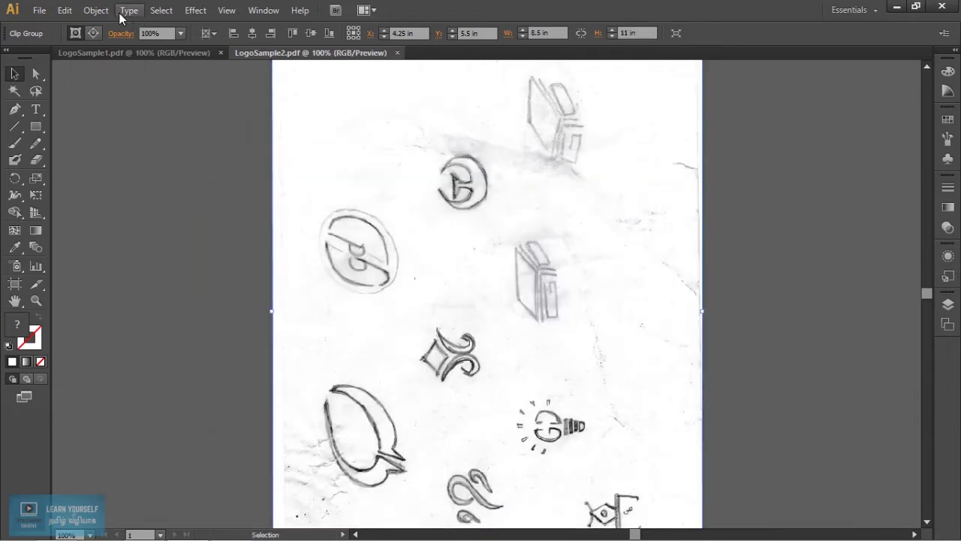
Rotate the selected sketch page 90 degrees clockwise with the Rotate transform
{"action": "left_click", "coordinate": [96, 11]}
{"action": "mouse_move", "coordinate": [272, 28]}
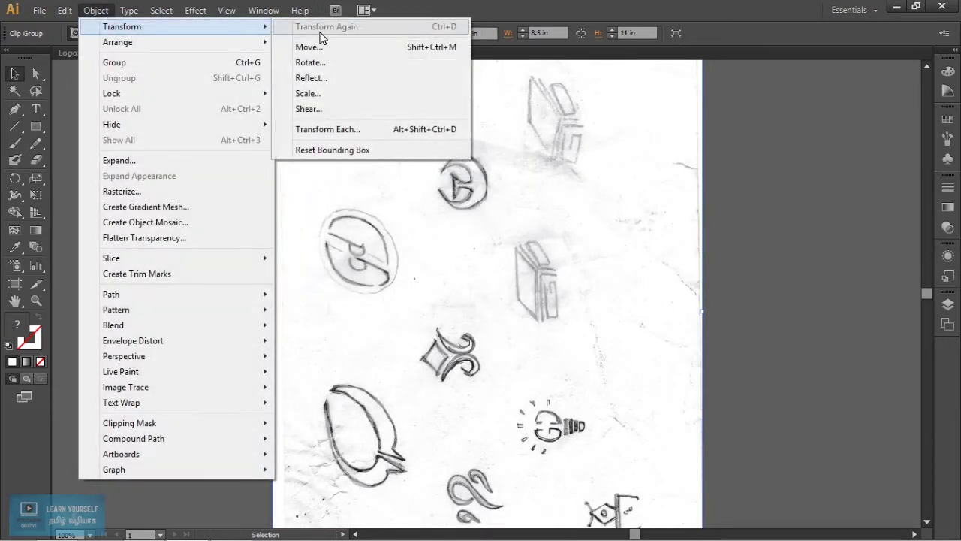
{"action": "left_click", "coordinate": [304, 44]}
{"action": "left_click", "coordinate": [129, 10]}
{"action": "mouse_move", "coordinate": [96, 10]}
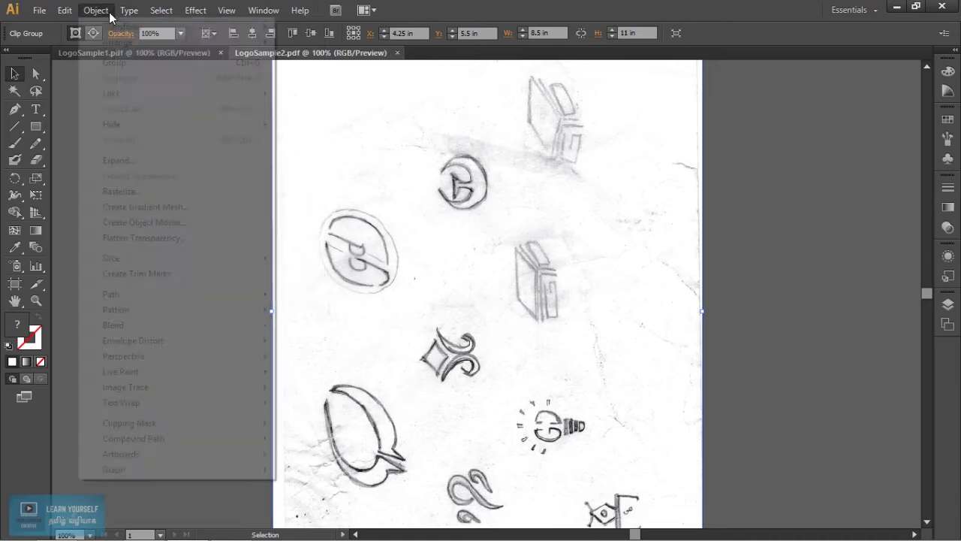
{"action": "mouse_move", "coordinate": [135, 29]}
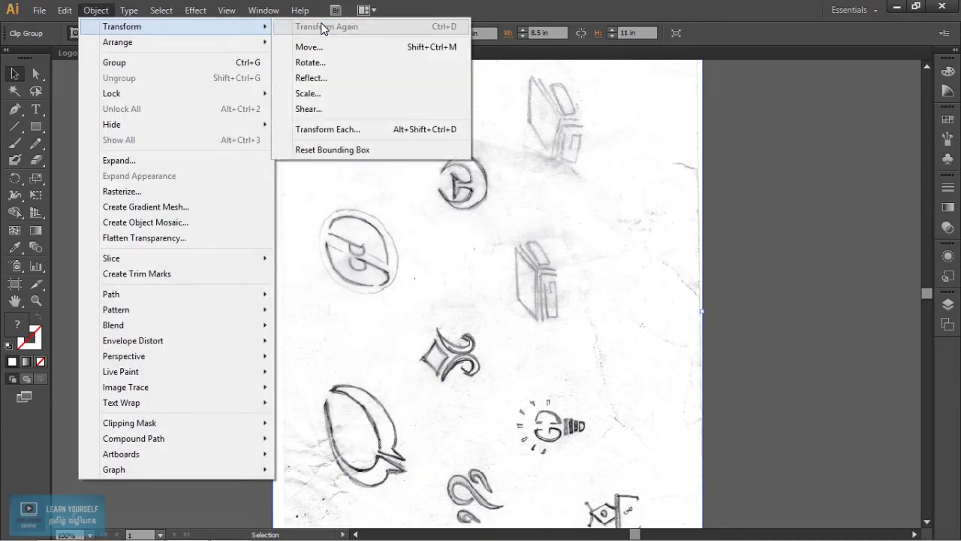
{"action": "left_click", "coordinate": [326, 65]}
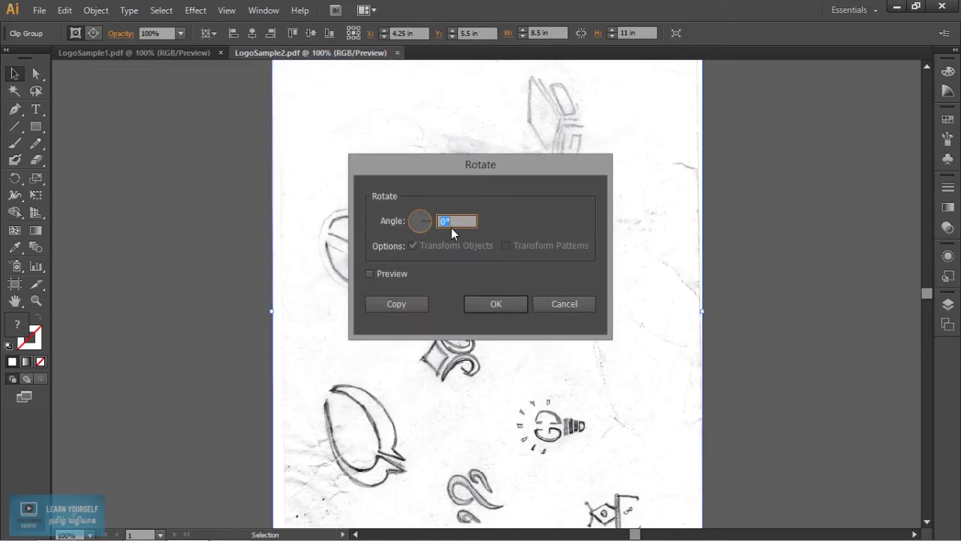
{"action": "type", "text": "90"}
{"action": "key", "text": "Return"}
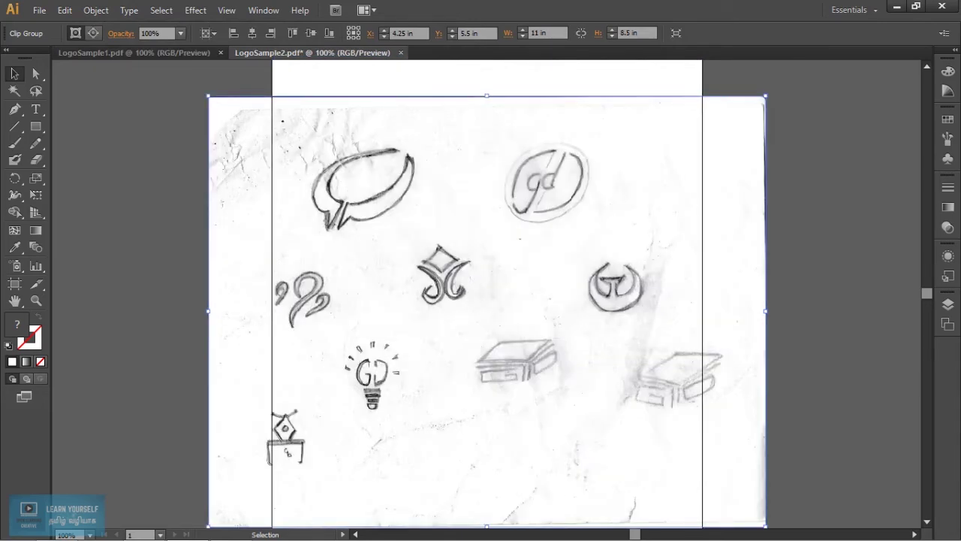
Compare the two sketch documents and examine the GD light bulb sketch in LogoSample2.pdf up close
{"action": "left_click", "coordinate": [174, 54]}
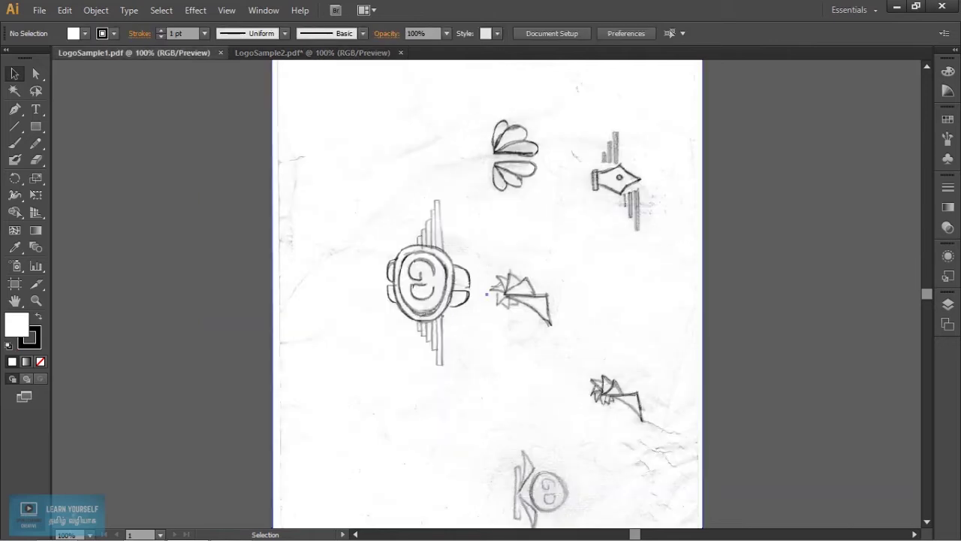
{"action": "left_click", "coordinate": [311, 54]}
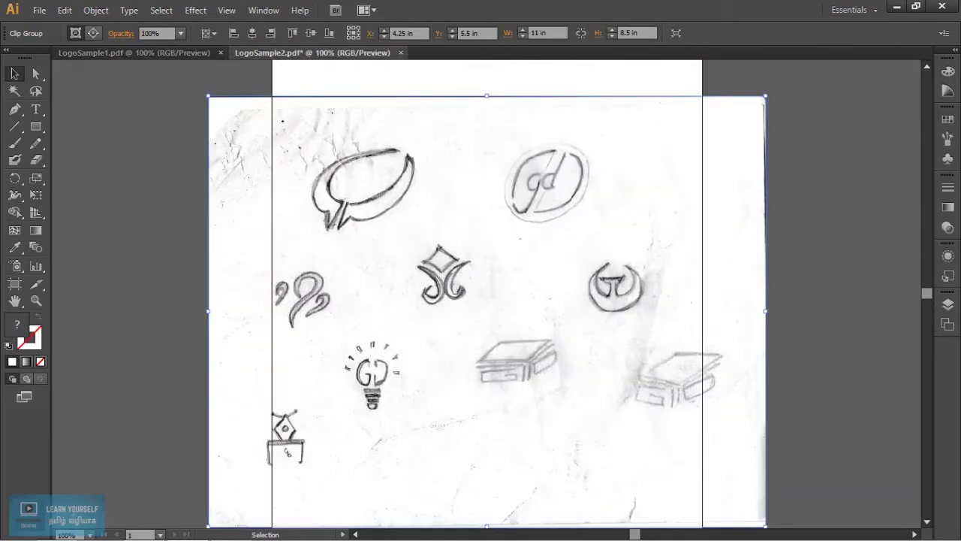
{"action": "scroll", "coordinate": [407, 408], "scroll_direction": "up", "scroll_amount": 4}
{"action": "key", "text": "space"}
{"action": "left_click_drag", "start_coordinate": [406, 407], "coordinate": [499, 415]}
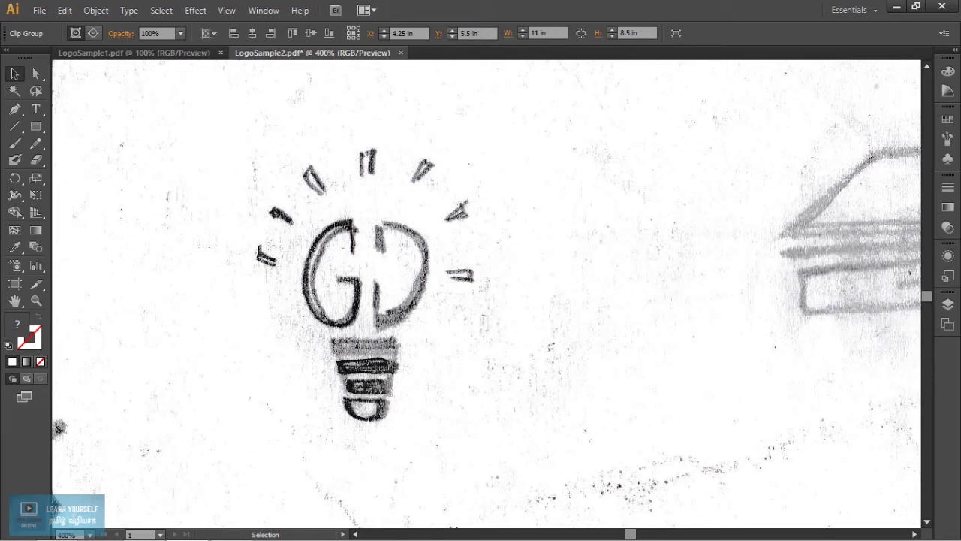
Start a new document named RTLogo and choose the Print profile
{"action": "left_click", "coordinate": [39, 10]}
{"action": "left_click", "coordinate": [56, 27]}
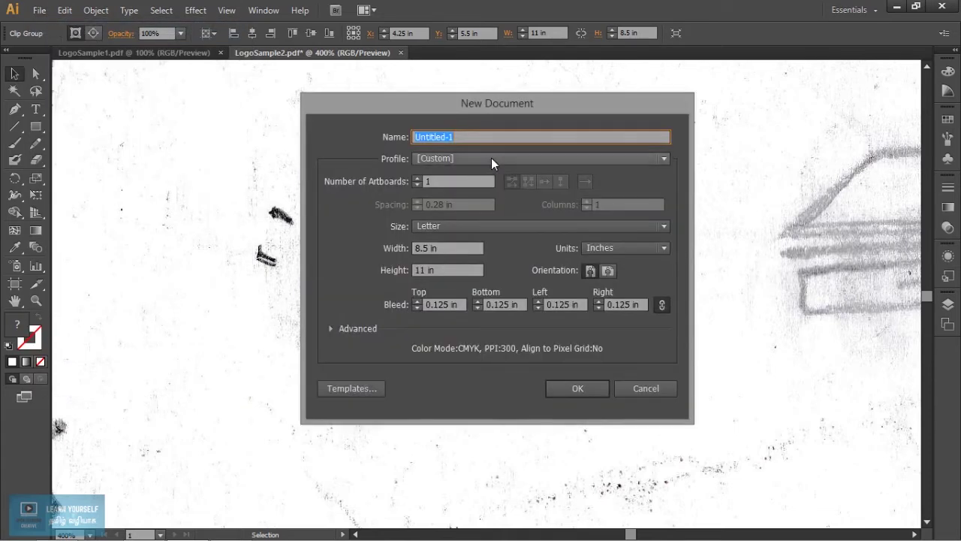
{"action": "type", "text": "Log"}
{"action": "key", "text": "BackSpace"}
{"action": "key", "text": "BackSpace"}
{"action": "key", "text": "BackSpace"}
{"action": "type", "text": "RTLogo"}
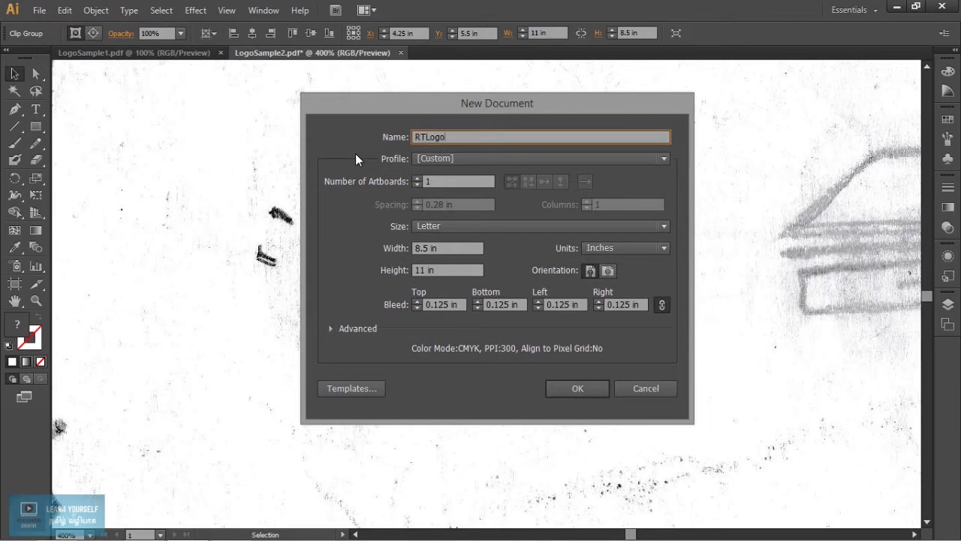
{"action": "left_click", "coordinate": [455, 157]}
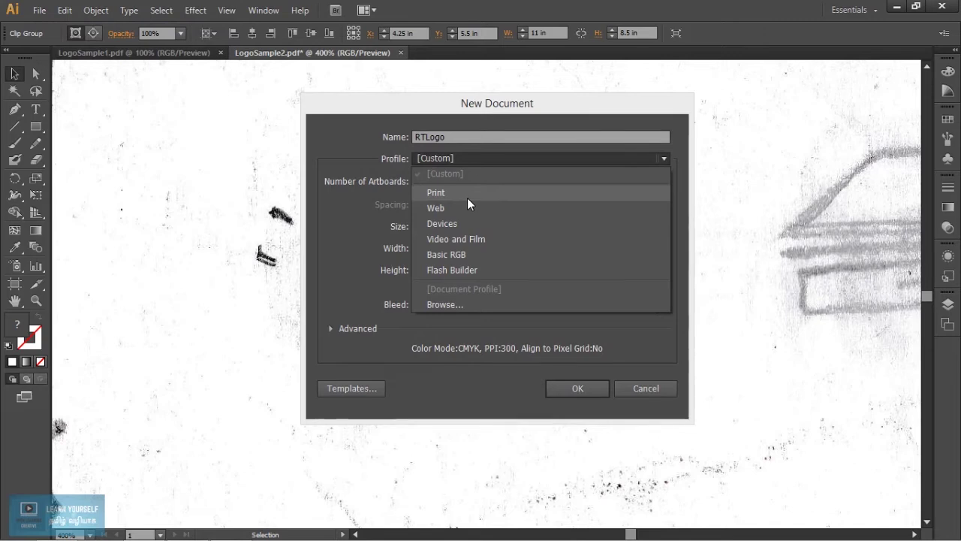
{"action": "left_click", "coordinate": [467, 194]}
Set the new document's units to inches and its size to 4 in wide by 4 in high, and create it
{"action": "left_click", "coordinate": [480, 227]}
{"action": "left_click", "coordinate": [479, 226]}
{"action": "left_click", "coordinate": [617, 248]}
{"action": "left_click", "coordinate": [618, 295]}
{"action": "double_click", "coordinate": [456, 245]}
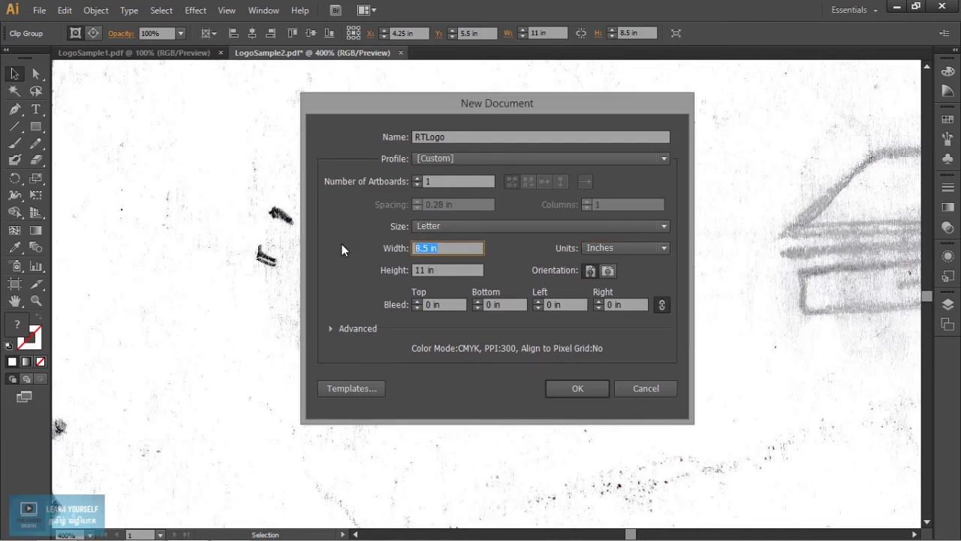
{"action": "type", "text": "4"}
{"action": "key", "text": "Tab"}
{"action": "type", "text": "4"}
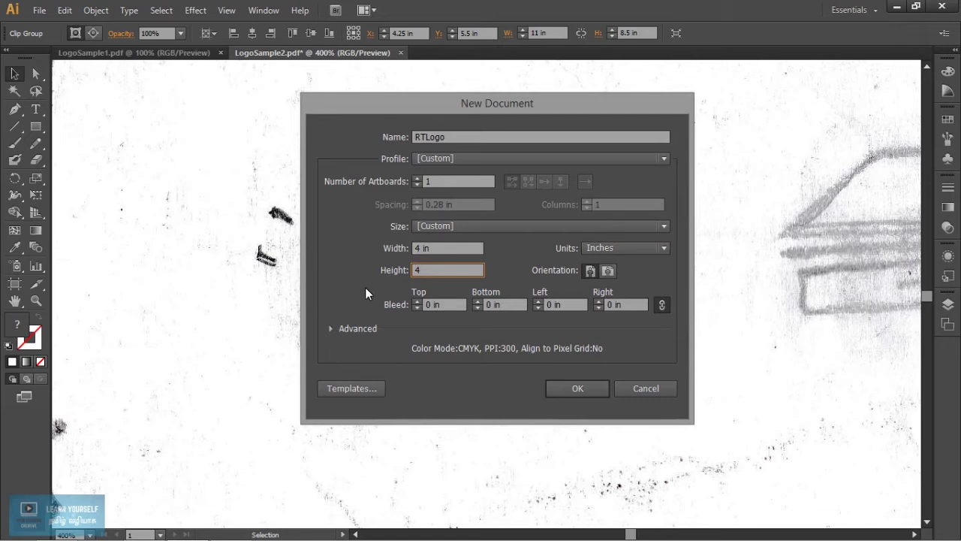
{"action": "left_click", "coordinate": [587, 388]}
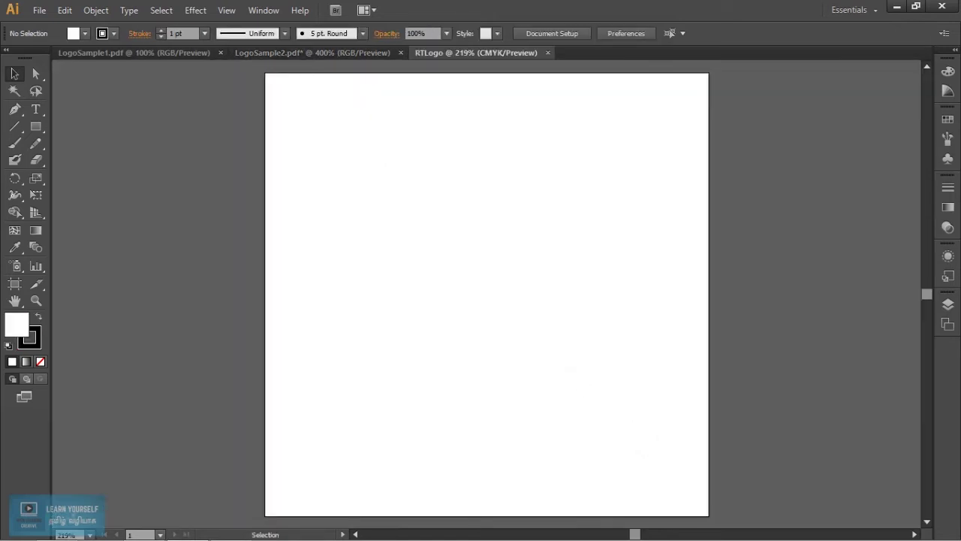
Float the LogoSample2.pdf window, transfer its sketch page into the RTLogo document, and dock the window again
{"action": "left_click", "coordinate": [290, 53]}
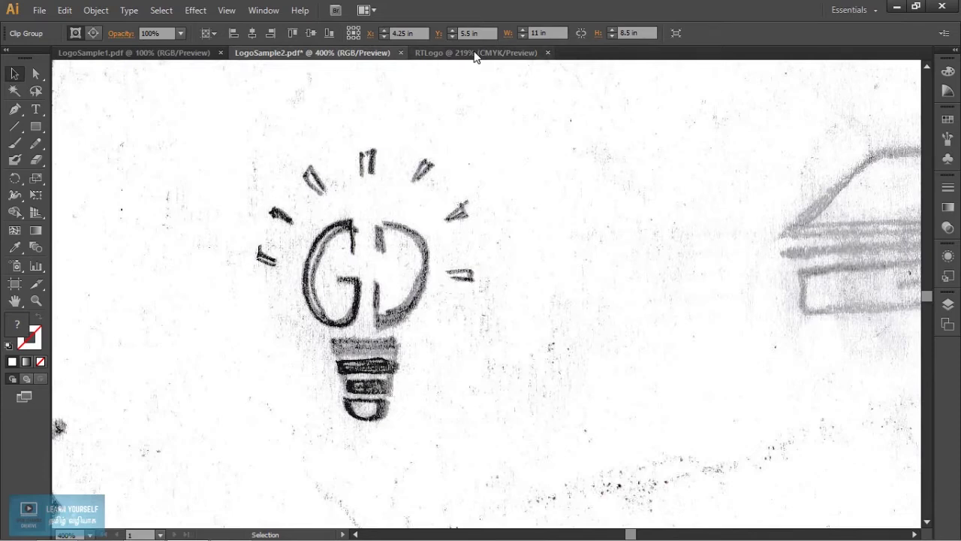
{"action": "mouse_move", "coordinate": [323, 53]}
{"action": "left_mouse_down"}
{"action": "mouse_move", "coordinate": [420, 128]}
{"action": "mouse_move", "coordinate": [630, 128]}
{"action": "left_mouse_up"}
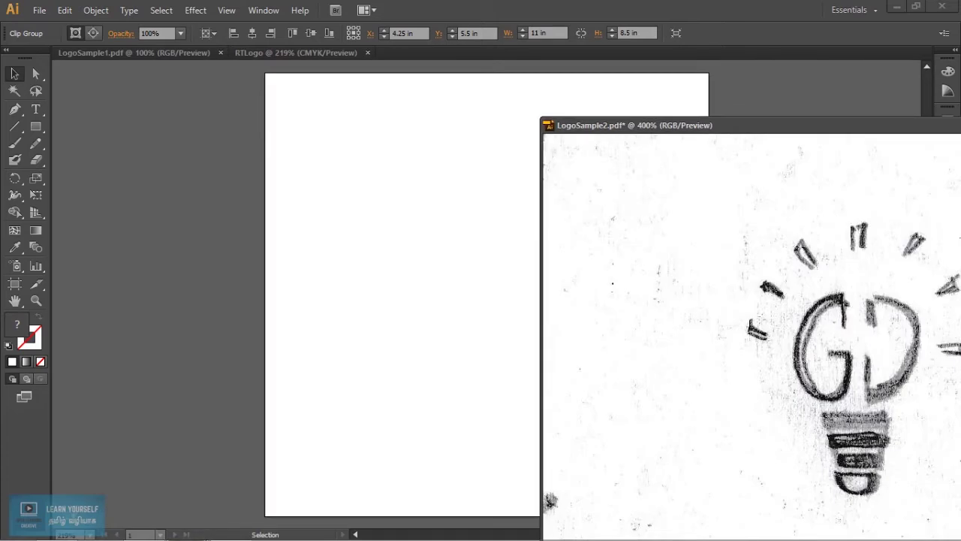
{"action": "left_click_drag", "start_coordinate": [542, 116], "coordinate": [696, 169]}
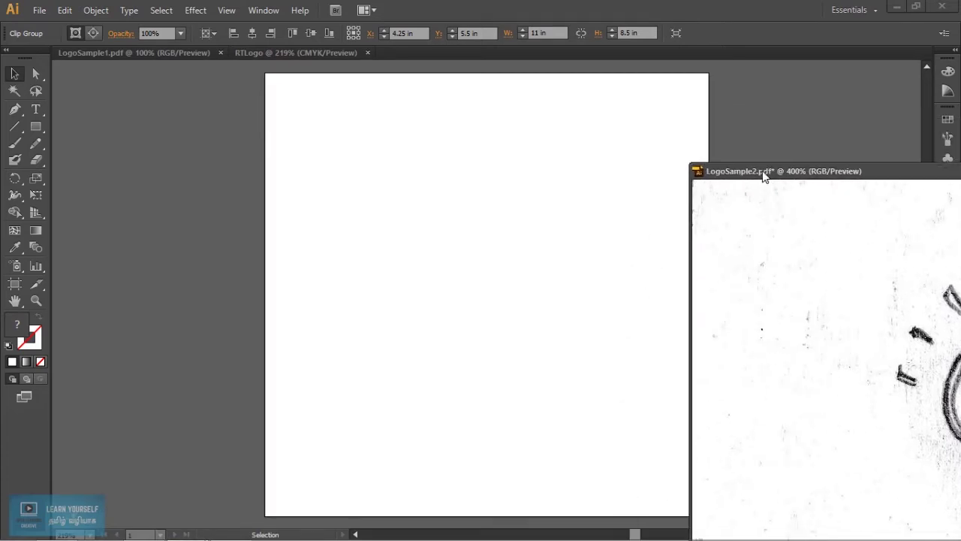
{"action": "left_click_drag", "start_coordinate": [763, 182], "coordinate": [773, 101]}
{"action": "left_click_drag", "start_coordinate": [715, 107], "coordinate": [264, 92]}
{"action": "left_click_drag", "start_coordinate": [512, 95], "coordinate": [507, 52]}
{"action": "mouse_move", "coordinate": [312, 168]}
{"action": "left_mouse_down"}
{"action": "mouse_move", "coordinate": [443, 54]}
{"action": "mouse_move", "coordinate": [294, 54]}
{"action": "mouse_move", "coordinate": [323, 65]}
{"action": "mouse_move", "coordinate": [334, 100]}
{"action": "left_mouse_up"}
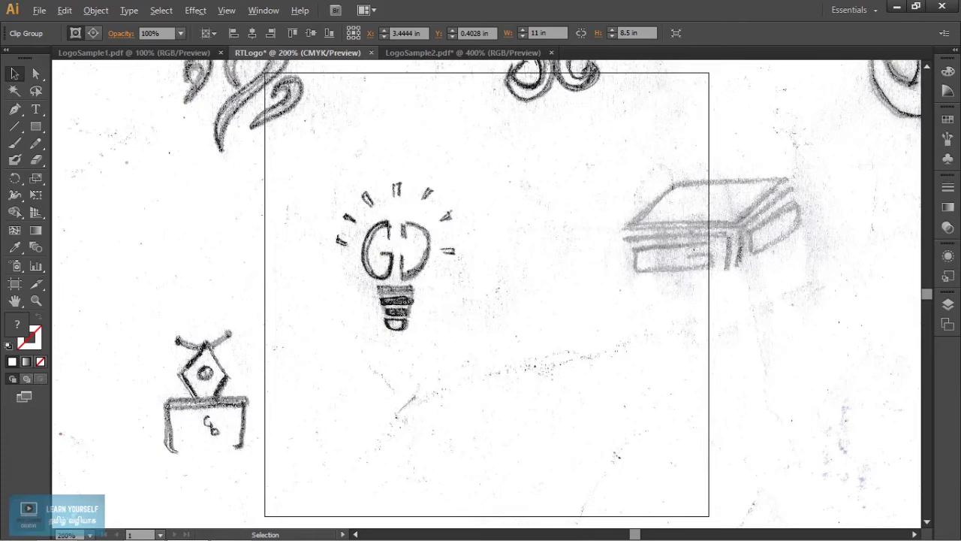
Move the sketch page off the RTLogo artboard so it sits beside the artboard's right edge
{"action": "scroll", "coordinate": [443, 304], "scroll_direction": "down", "scroll_amount": 4}
{"action": "left_click_drag", "start_coordinate": [319, 105], "coordinate": [489, 264]}
{"action": "left_click_drag", "start_coordinate": [633, 336], "coordinate": [674, 265]}
{"action": "key", "text": "ctrl+plus"}
{"action": "key", "text": "ctrl+plus"}
{"action": "key", "text": "ctrl+plus"}
{"action": "mouse_move", "coordinate": [526, 263]}
{"action": "left_mouse_down"}
{"action": "mouse_move", "coordinate": [630, 263]}
{"action": "mouse_move", "coordinate": [633, 333]}
{"action": "mouse_move", "coordinate": [659, 337]}
{"action": "left_mouse_up"}
{"action": "double_click", "coordinate": [659, 337]}
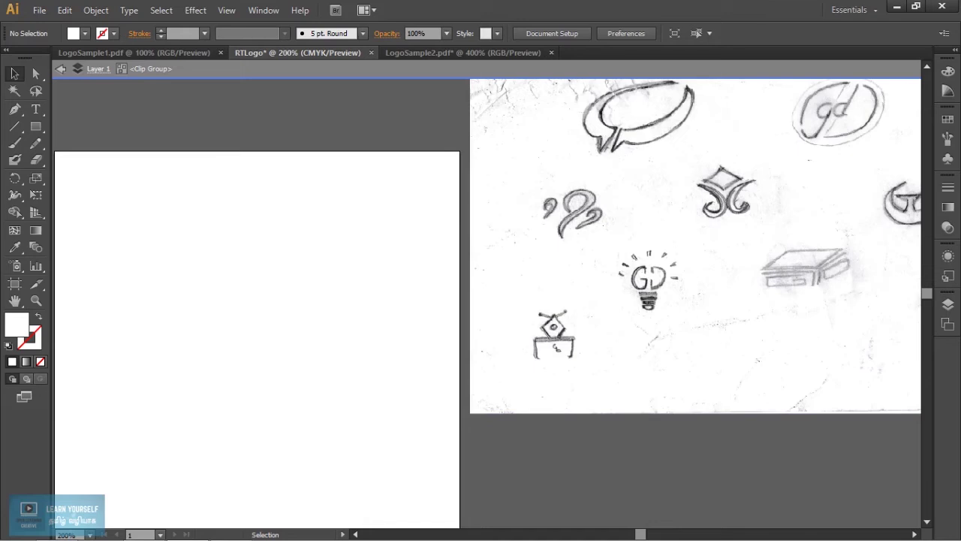
Draw a closed bowl shape on the artboard with the Pen tool, about 0.95 in wide and 0.33 in high, with a straight top and curved underside
{"action": "scroll", "coordinate": [625, 248], "scroll_direction": "down", "scroll_amount": 1}
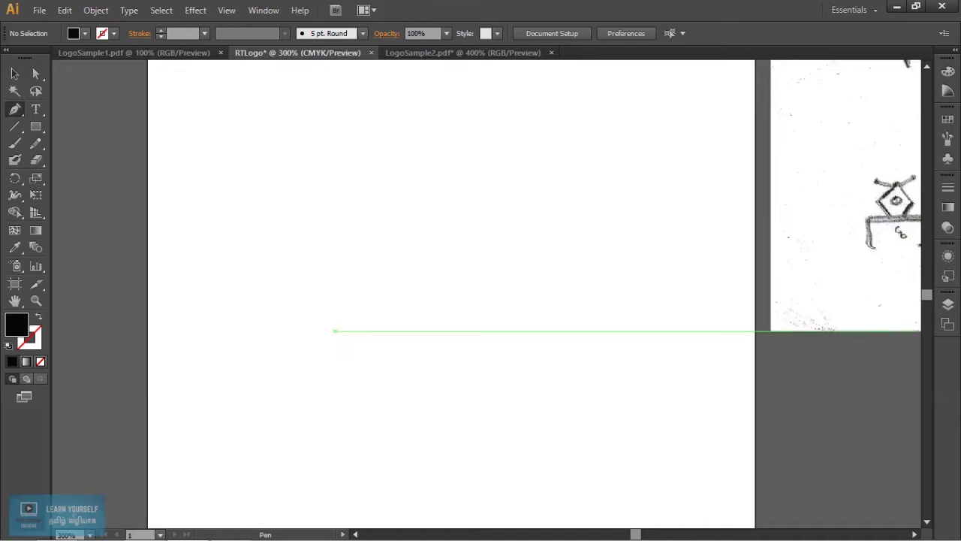
{"action": "left_click", "coordinate": [335, 330]}
{"action": "left_click", "coordinate": [479, 331]}
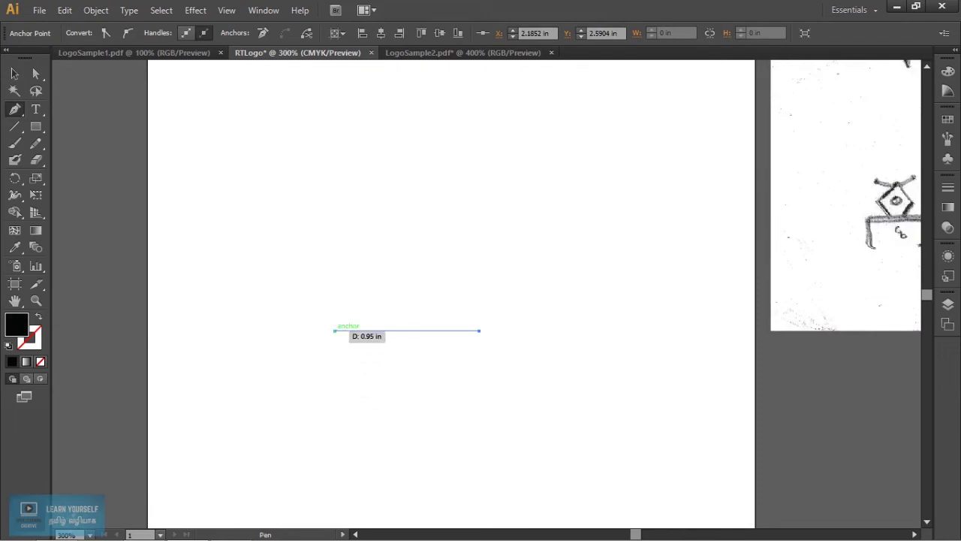
{"action": "left_click_drag", "start_coordinate": [334, 330], "coordinate": [394, 441]}
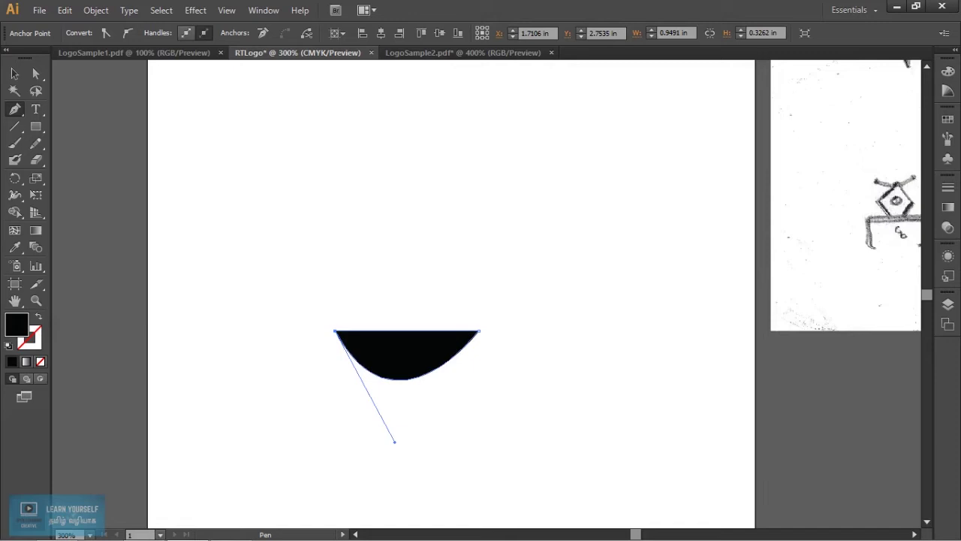
Swap the bowl shape's fill and stroke so only its outline is black, and set the stroke weight to 3 pt
{"action": "key", "text": "shift+x"}
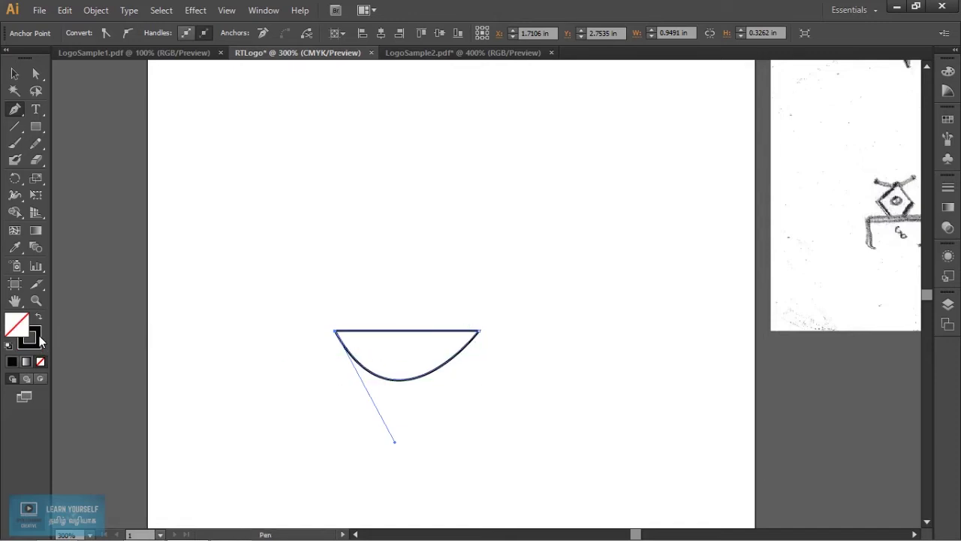
{"action": "left_click", "coordinate": [14, 73]}
{"action": "left_click", "coordinate": [515, 418]}
{"action": "left_click_drag", "start_coordinate": [355, 324], "coordinate": [455, 390]}
{"action": "left_click", "coordinate": [161, 30]}
{"action": "left_click", "coordinate": [162, 30]}
Convert the bowl shape's top-right anchor point to a corner with the Convert Anchor Point tool
{"action": "key", "text": "space"}
{"action": "left_click_drag", "start_coordinate": [594, 348], "coordinate": [571, 283]}
{"action": "key", "text": "space"}
{"action": "left_click_drag", "start_coordinate": [529, 313], "coordinate": [562, 354]}
{"action": "scroll", "coordinate": [458, 379], "scroll_direction": "up", "scroll_amount": 3}
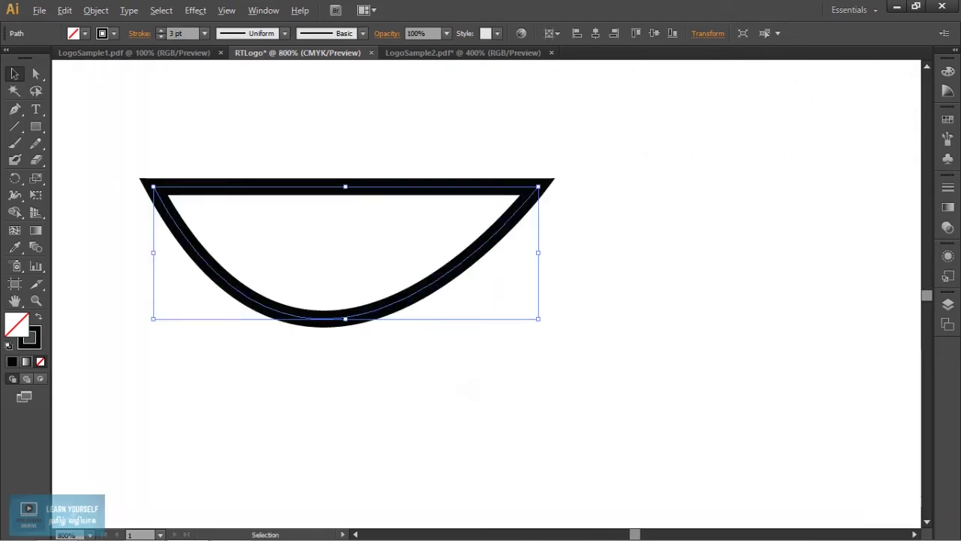
{"action": "key", "text": "space"}
{"action": "left_click_drag", "start_coordinate": [301, 312], "coordinate": [431, 366]}
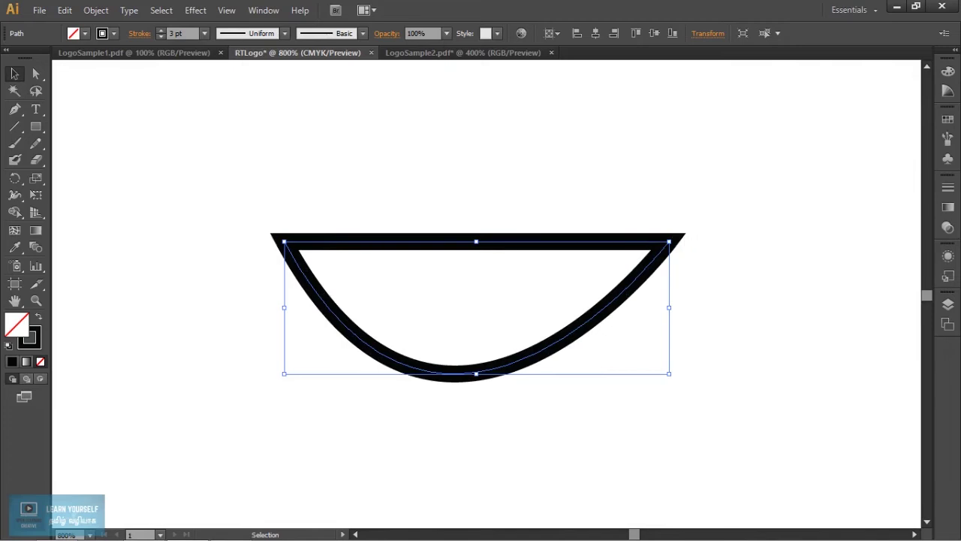
{"action": "left_click", "coordinate": [20, 111]}
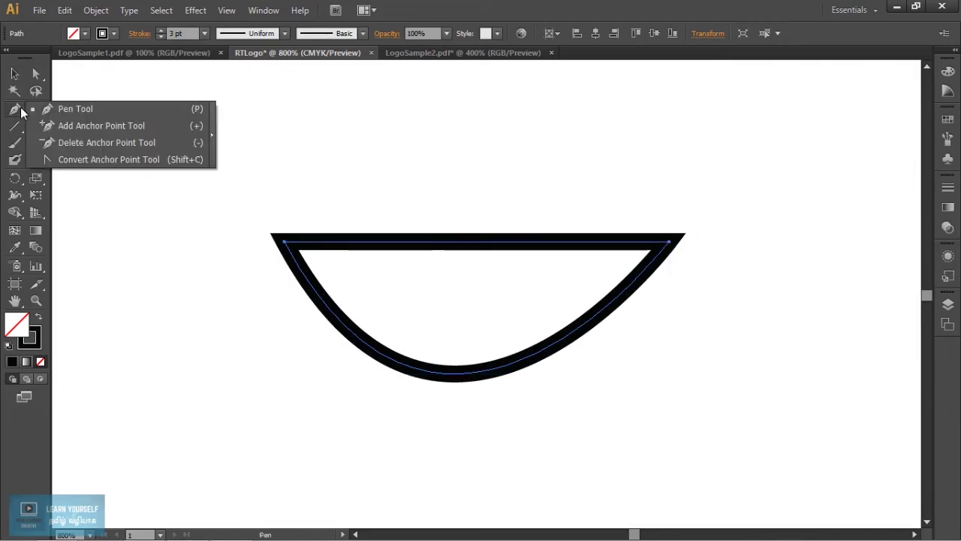
{"action": "left_click_drag", "start_coordinate": [20, 106], "coordinate": [79, 159]}
{"action": "left_click", "coordinate": [669, 241]}
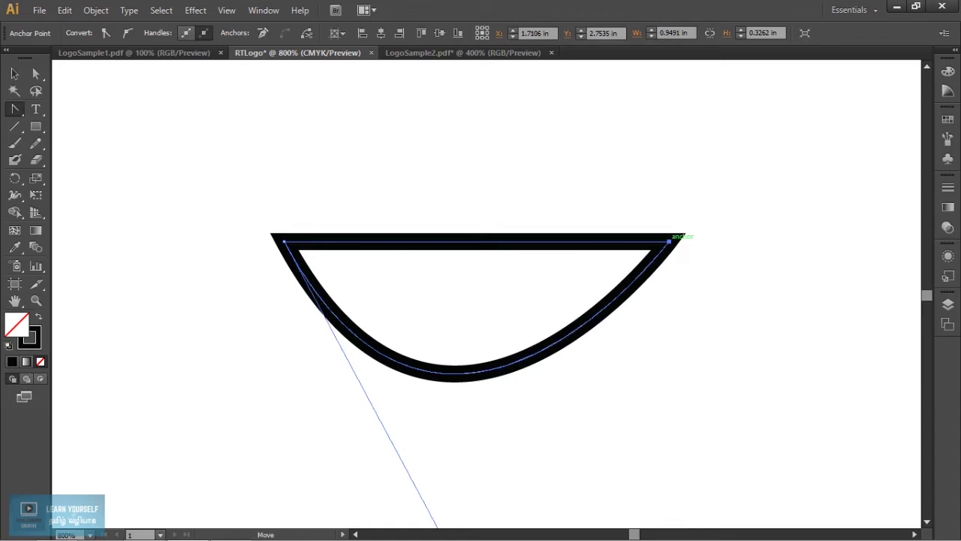
Move the bowl shape's top-left anchor slightly outward and adjust its curve handle inward and upward to even out the underside
{"action": "left_click", "coordinate": [35, 73]}
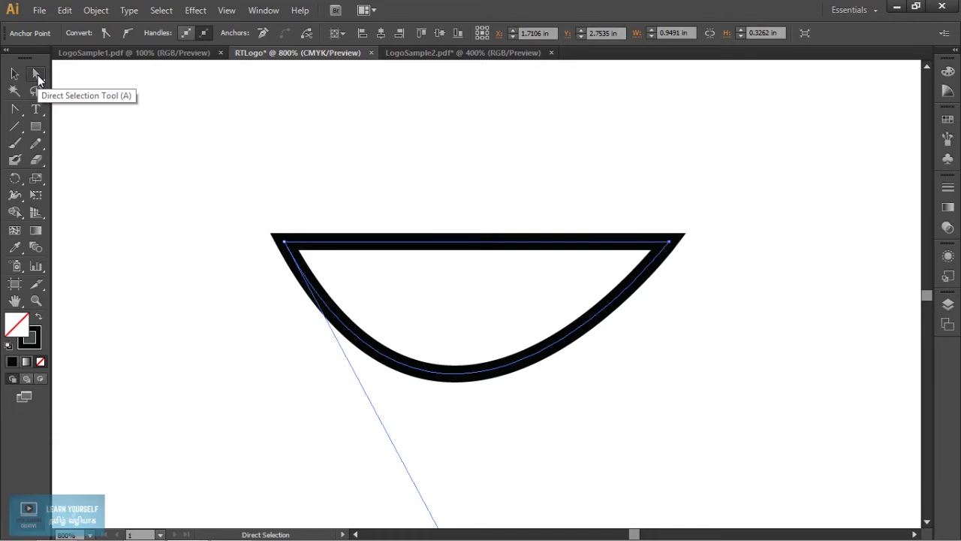
{"action": "left_click_drag", "start_coordinate": [669, 241], "coordinate": [669, 241]}
{"action": "left_click", "coordinate": [670, 241]}
{"action": "left_click_drag", "start_coordinate": [283, 241], "coordinate": [278, 241]}
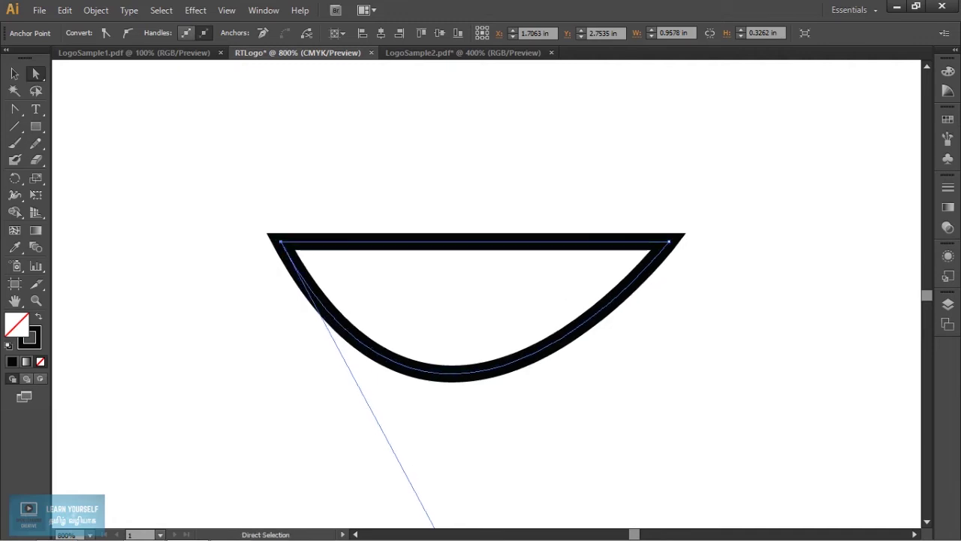
{"action": "scroll", "coordinate": [440, 509], "scroll_direction": "down", "scroll_amount": 2}
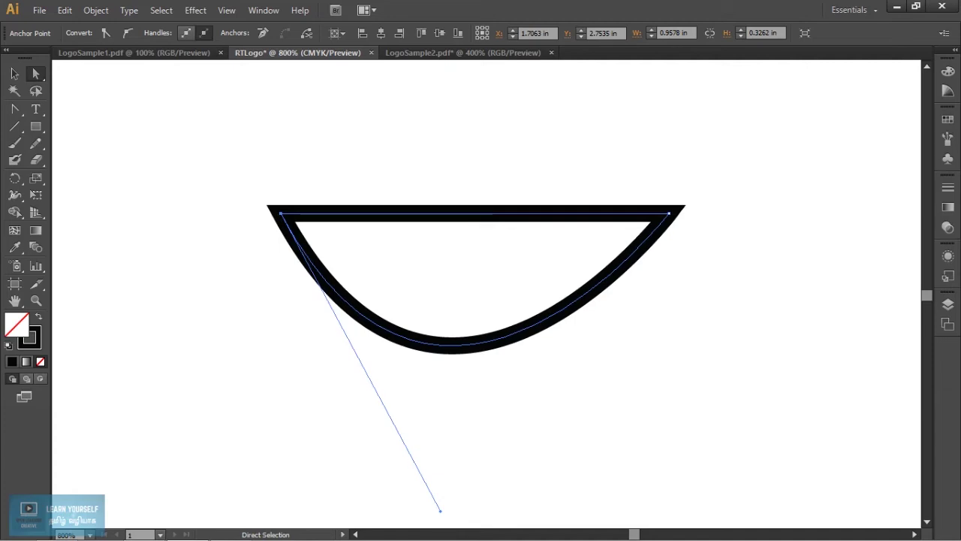
{"action": "left_click_drag", "start_coordinate": [440, 510], "coordinate": [470, 486]}
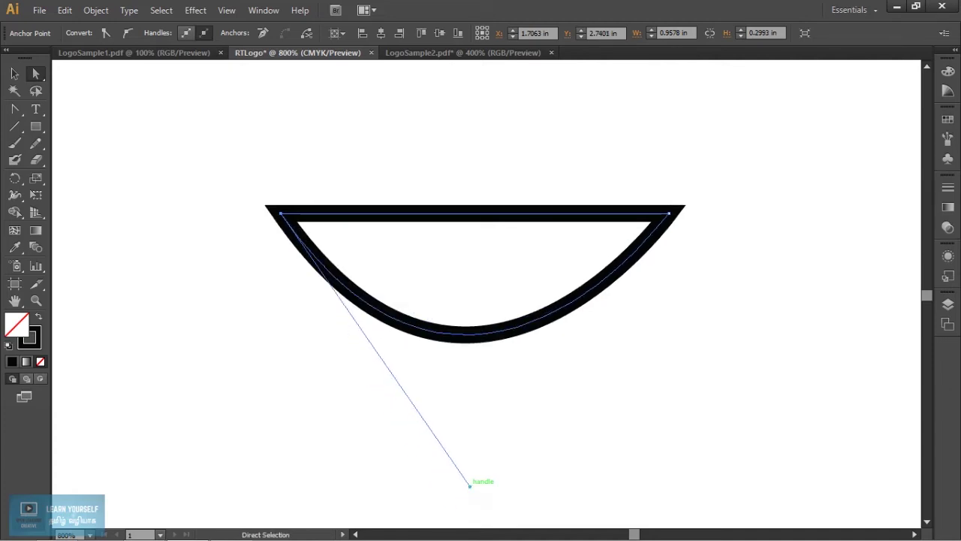
{"action": "left_click", "coordinate": [569, 412]}
Draw a straight horizontal line about 1 in long just above the bowl shape with the Pen tool
{"action": "scroll", "coordinate": [568, 411], "scroll_direction": "down", "scroll_amount": 4}
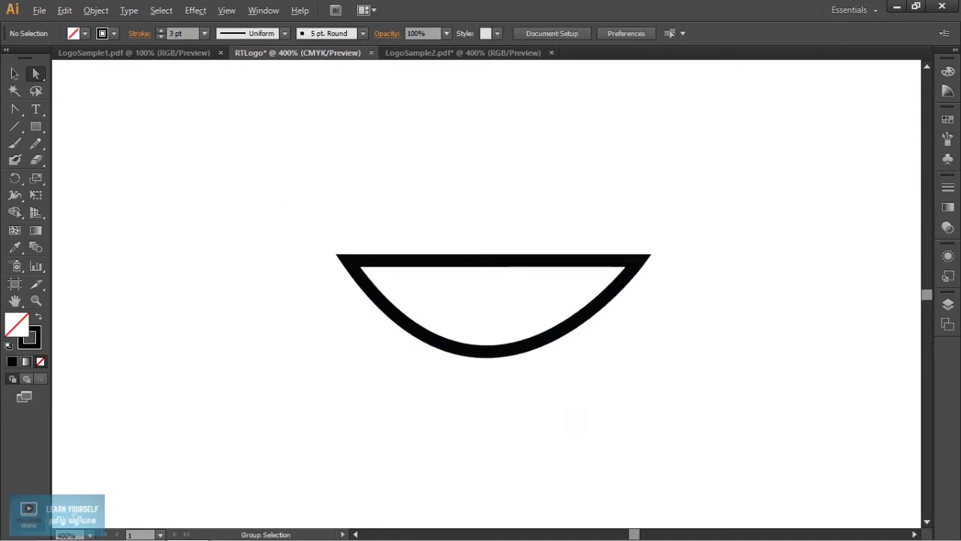
{"action": "scroll", "coordinate": [558, 408], "scroll_direction": "up", "scroll_amount": 2}
{"action": "scroll", "coordinate": [558, 414], "scroll_direction": "up", "scroll_amount": 2}
{"action": "scroll", "coordinate": [558, 414], "scroll_direction": "down", "scroll_amount": 2}
{"action": "left_click_drag", "start_coordinate": [526, 318], "coordinate": [537, 400]}
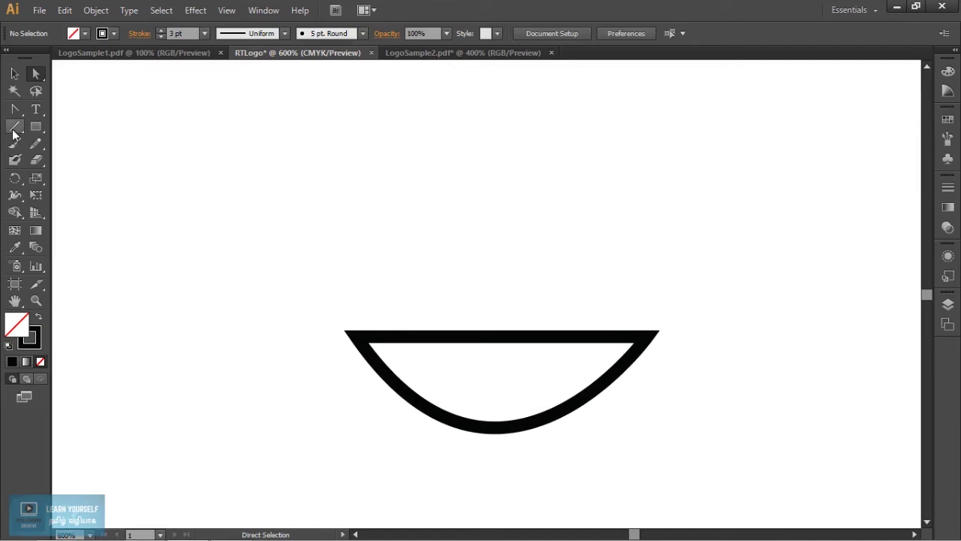
{"action": "left_click_drag", "start_coordinate": [15, 109], "coordinate": [65, 113]}
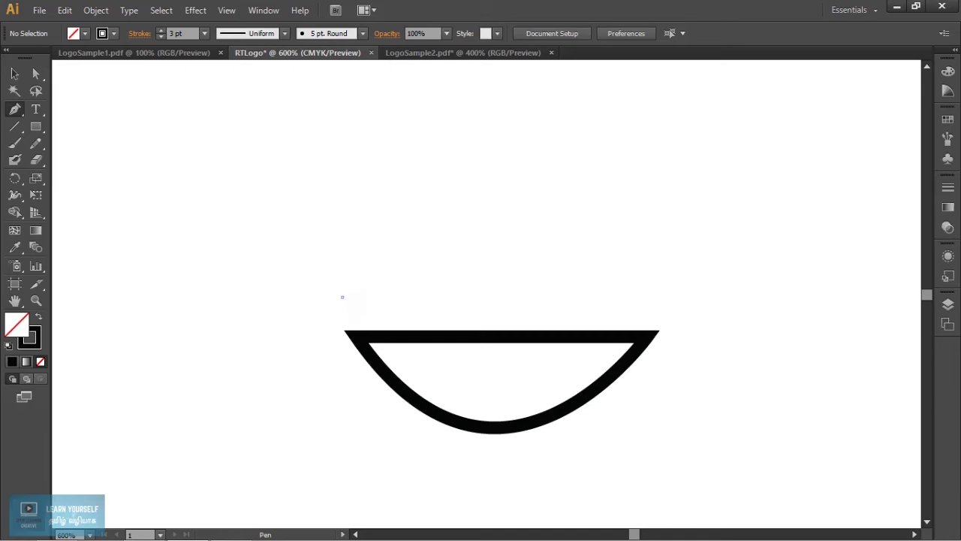
{"action": "left_click", "coordinate": [343, 297]}
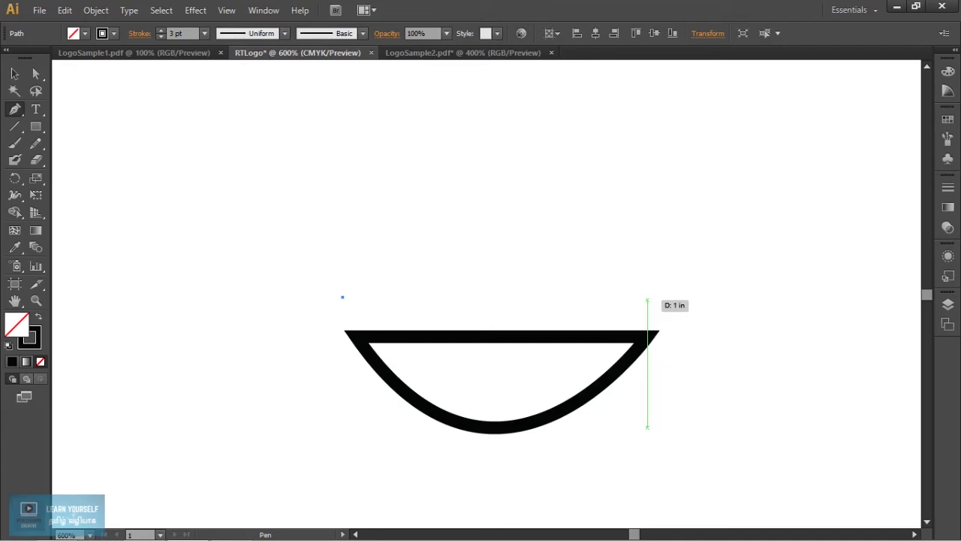
{"action": "left_click", "coordinate": [647, 297]}
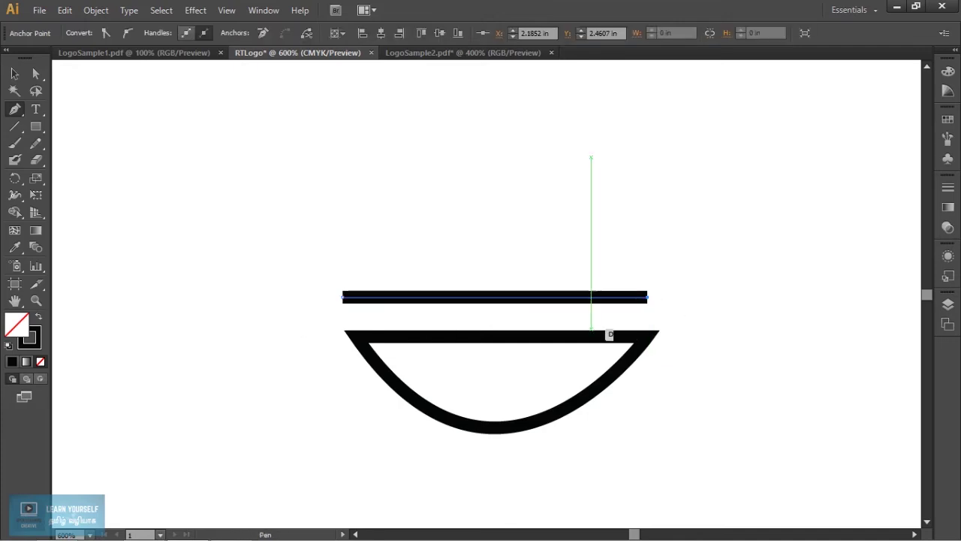
Give the horizontal line round caps and set its stroke weight to 5 pt
{"action": "left_click", "coordinate": [15, 73]}
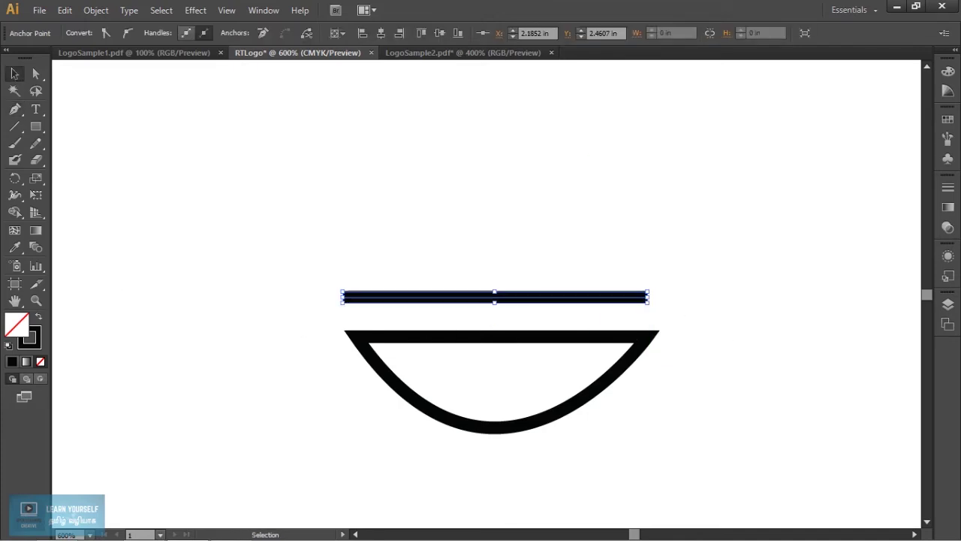
{"action": "left_click", "coordinate": [948, 187]}
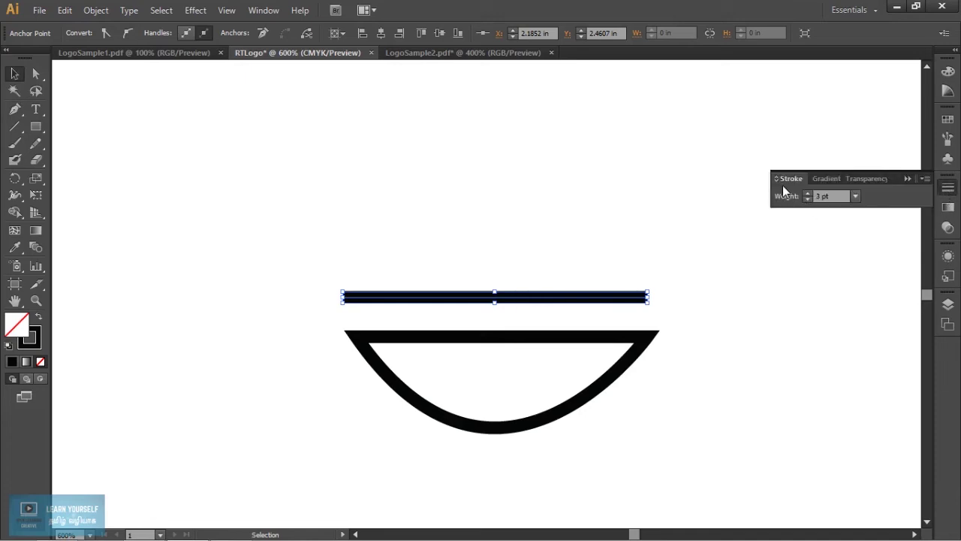
{"action": "left_click", "coordinate": [778, 179]}
{"action": "left_click", "coordinate": [843, 214]}
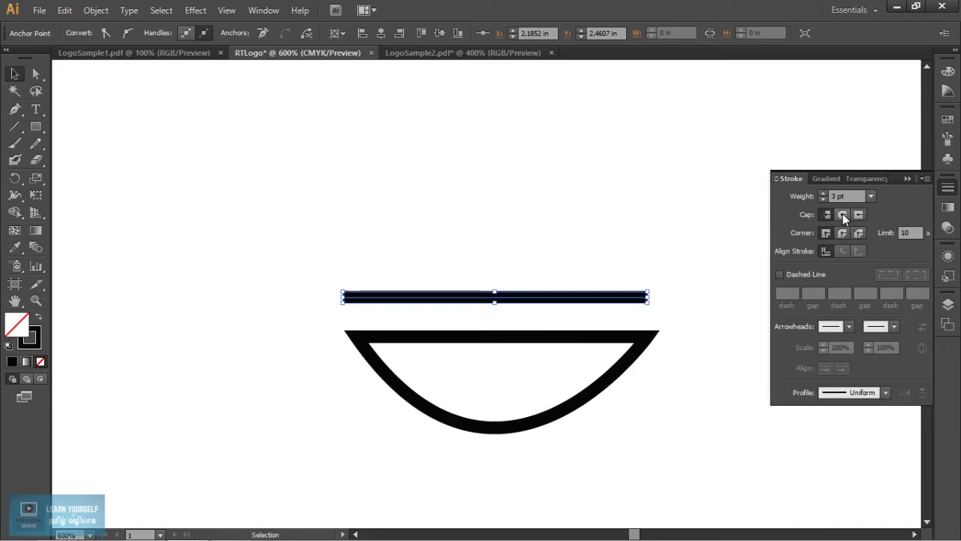
{"action": "left_click", "coordinate": [838, 216]}
{"action": "left_click", "coordinate": [821, 193]}
{"action": "left_click", "coordinate": [821, 194]}
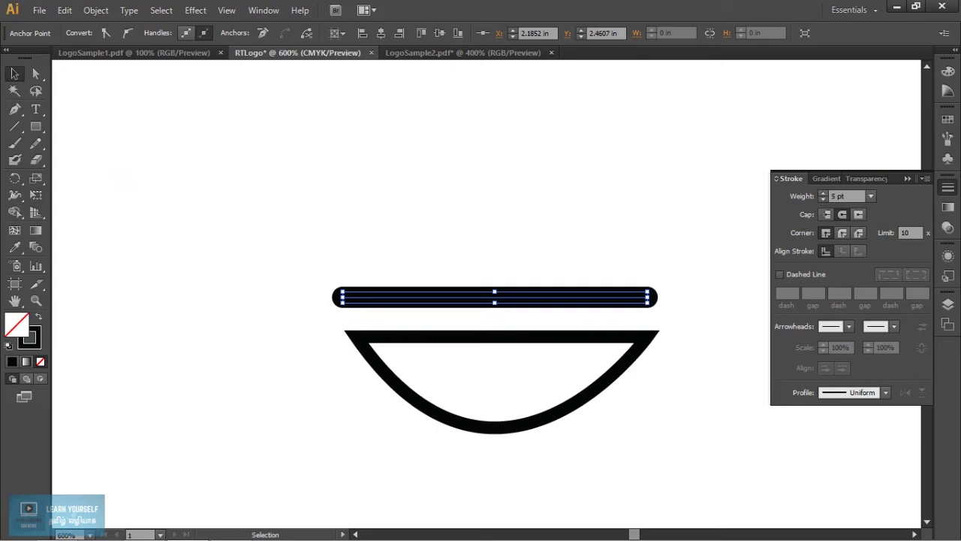
Align the horizontal line and the bowl shape to each other by their horizontal centers
{"action": "left_click_drag", "start_coordinate": [278, 239], "coordinate": [689, 461]}
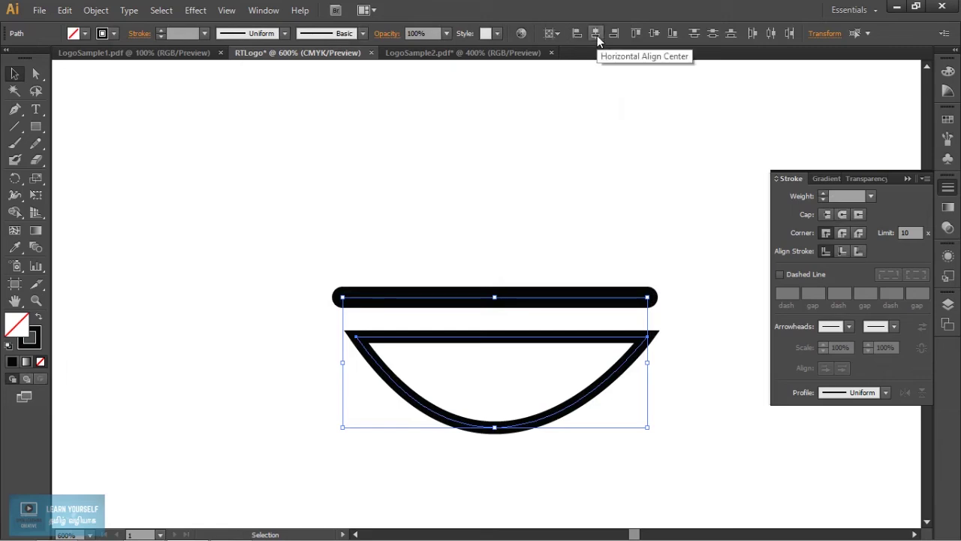
{"action": "left_click", "coordinate": [597, 35]}
{"action": "left_click_drag", "start_coordinate": [761, 419], "coordinate": [541, 404]}
{"action": "left_click", "coordinate": [578, 439]}
Set the bowl shape's stroke weight to 5 pt and deselect it
{"action": "scroll", "coordinate": [565, 430], "scroll_direction": "down", "scroll_amount": 1}
{"action": "scroll", "coordinate": [565, 433], "scroll_direction": "down", "scroll_amount": 2}
{"action": "scroll", "coordinate": [562, 432], "scroll_direction": "up", "scroll_amount": 3}
{"action": "left_click", "coordinate": [437, 320]}
{"action": "left_click", "coordinate": [438, 319]}
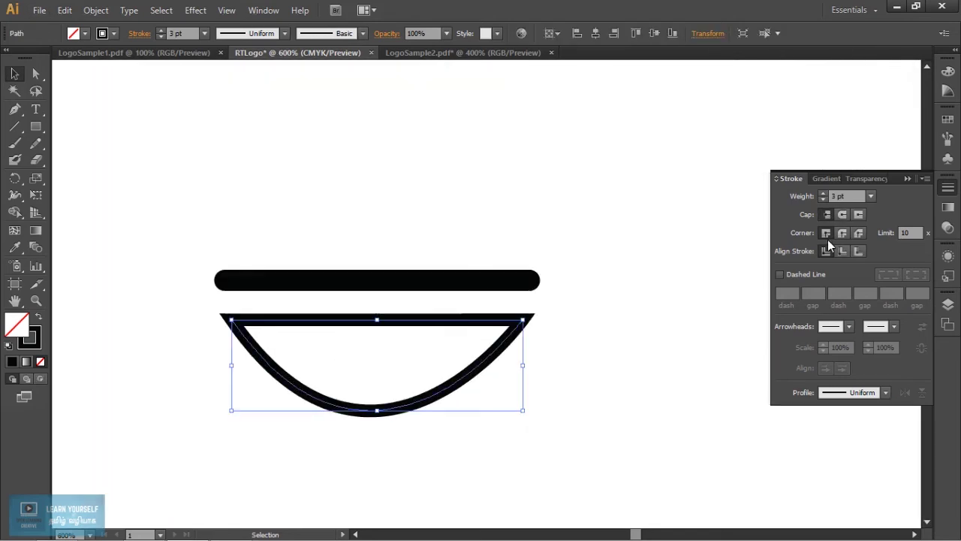
{"action": "left_click", "coordinate": [824, 193]}
{"action": "left_click", "coordinate": [823, 193]}
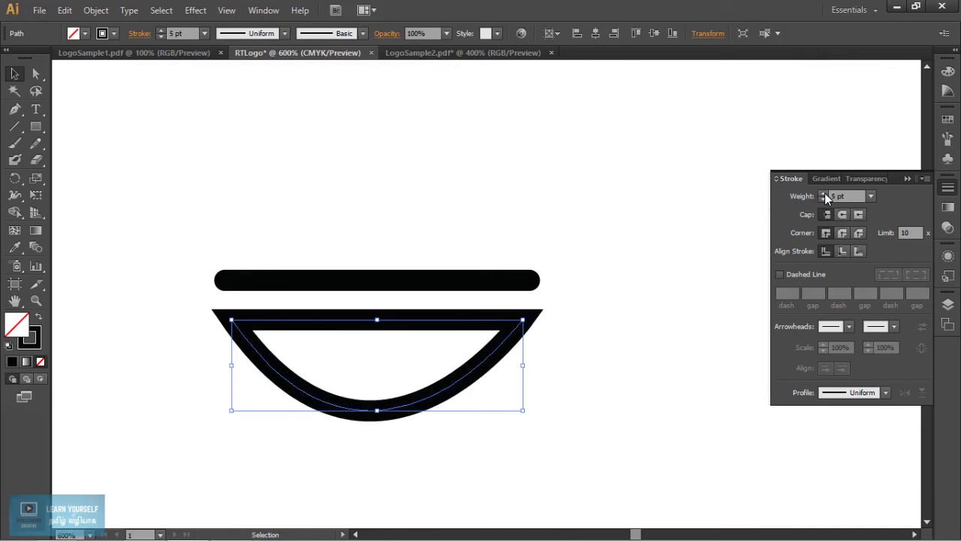
{"action": "key", "text": "ctrl+shift+a"}
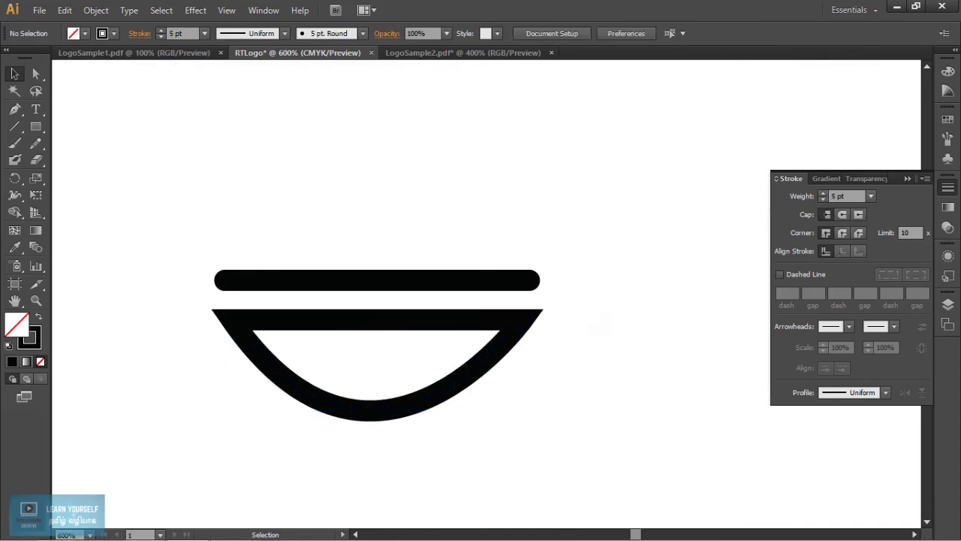
Set the rounded line's stroke weight to 7 pt and deselect it
{"action": "left_click", "coordinate": [471, 278]}
{"action": "left_click", "coordinate": [824, 193]}
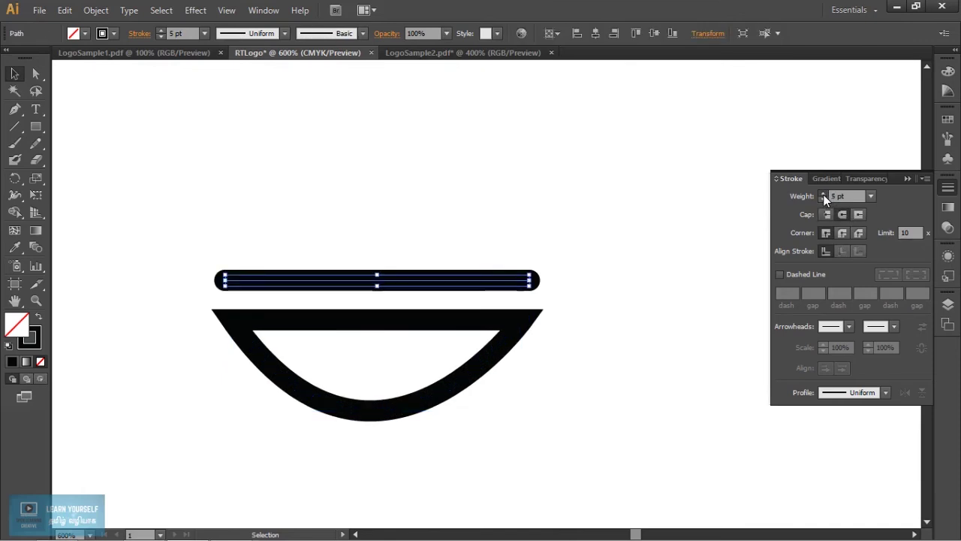
{"action": "left_click", "coordinate": [824, 193]}
{"action": "left_click", "coordinate": [597, 349]}
{"action": "left_click_drag", "start_coordinate": [597, 349], "coordinate": [631, 425]}
{"action": "left_click", "coordinate": [528, 356]}
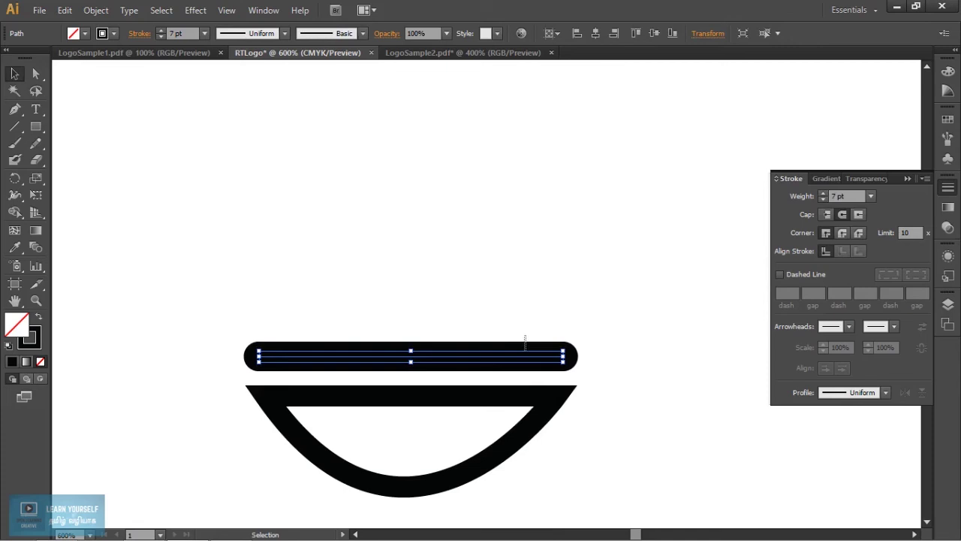
{"action": "left_click", "coordinate": [525, 321]}
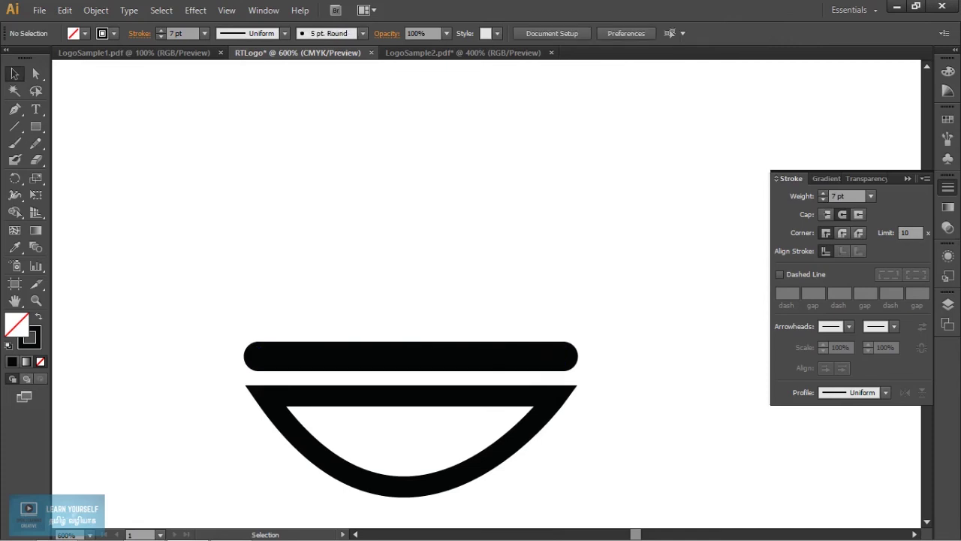
{"action": "left_click", "coordinate": [552, 353]}
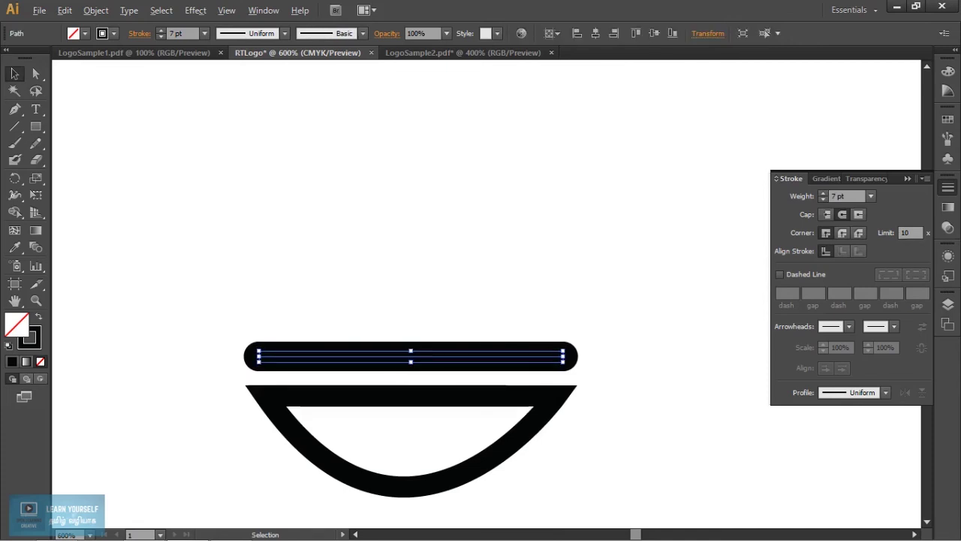
{"action": "key", "text": "ctrl+shift+a"}
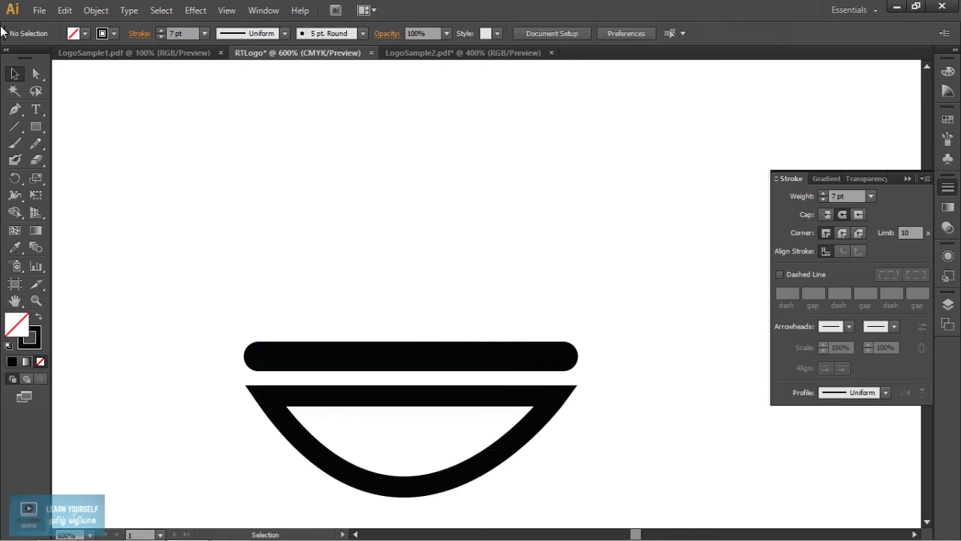
{"action": "left_click", "coordinate": [14, 74]}
{"action": "left_click_drag", "start_coordinate": [283, 200], "coordinate": [424, 364]}
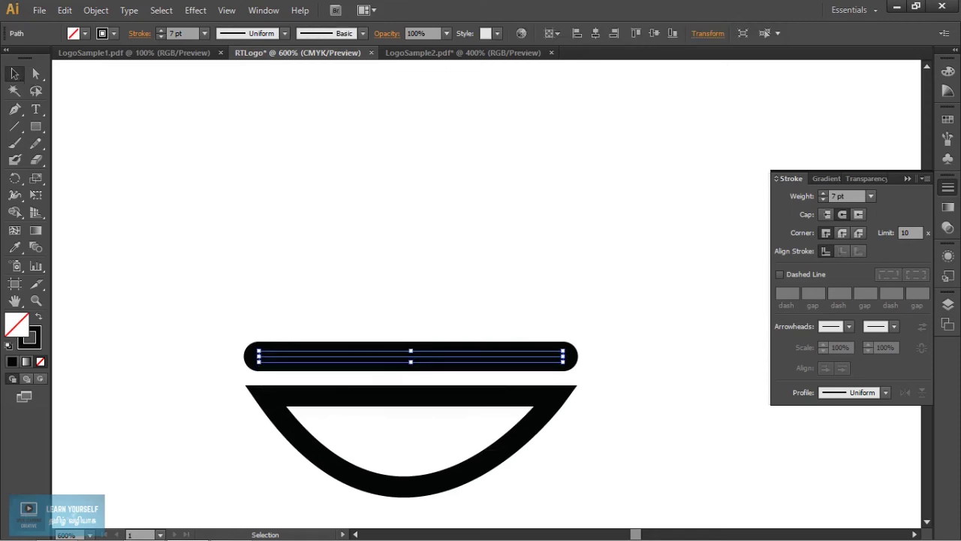
{"action": "left_click", "coordinate": [344, 334]}
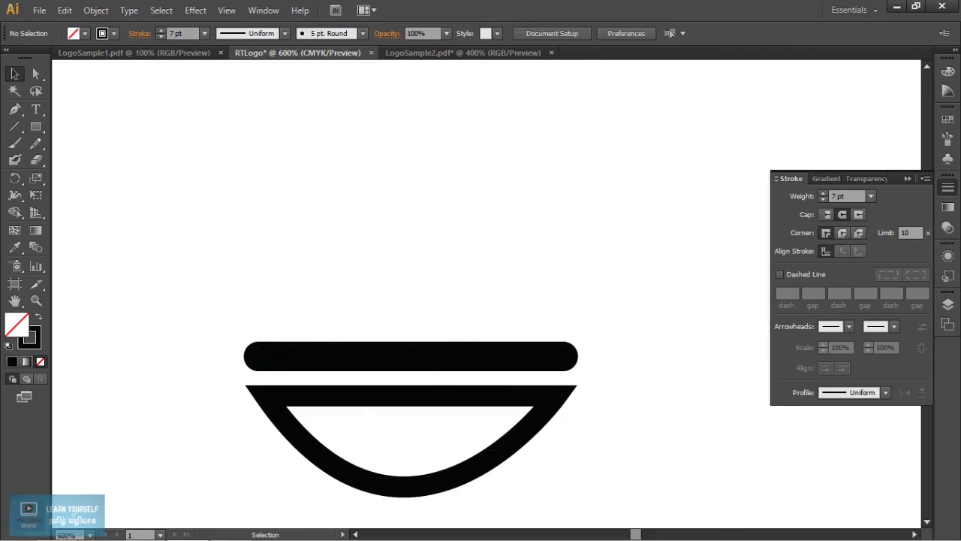
Duplicate the rounded bar straight upward above the original and widen the copy slightly on both sides
{"action": "left_click", "coordinate": [285, 355]}
{"action": "left_click_drag", "start_coordinate": [285, 356], "coordinate": [285, 307]}
{"action": "key", "text": "shift"}
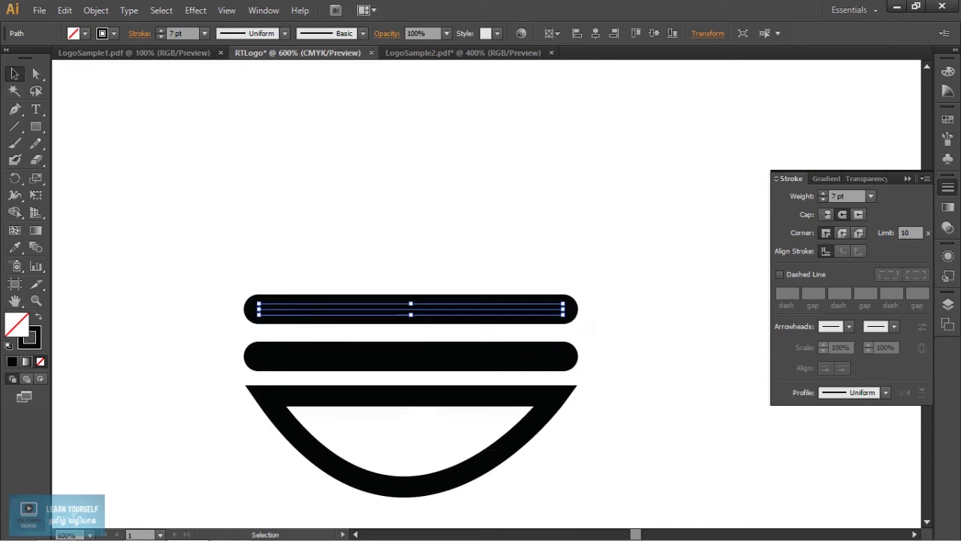
{"action": "left_click_drag", "start_coordinate": [563, 309], "coordinate": [575, 314]}
{"action": "left_click", "coordinate": [633, 373]}
Examine the GD light bulb sketch beside the artboard and compare its base with the drawn bars and bowl
{"action": "scroll", "coordinate": [633, 378], "scroll_direction": "down", "scroll_amount": 4}
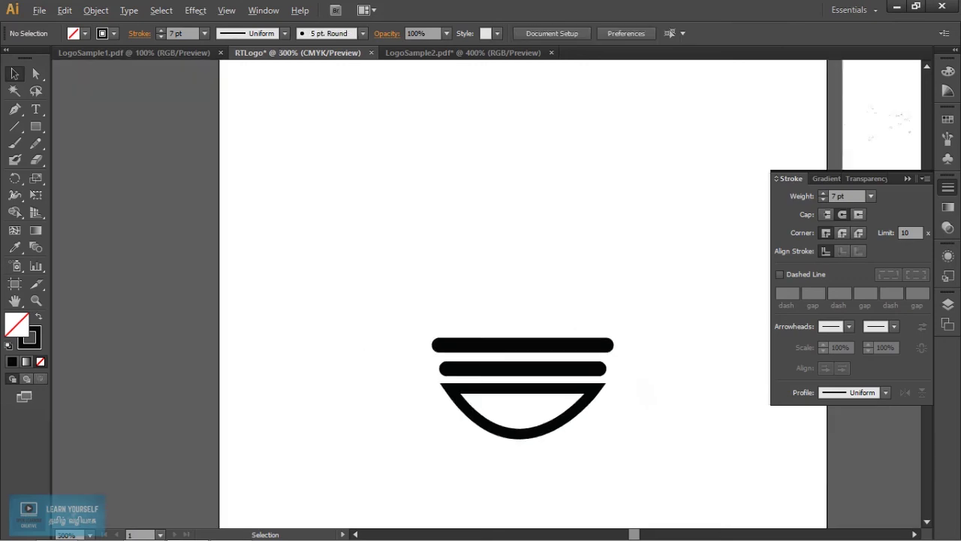
{"action": "left_click_drag", "start_coordinate": [633, 378], "coordinate": [408, 358]}
{"action": "scroll", "coordinate": [636, 332], "scroll_direction": "up", "scroll_amount": 2}
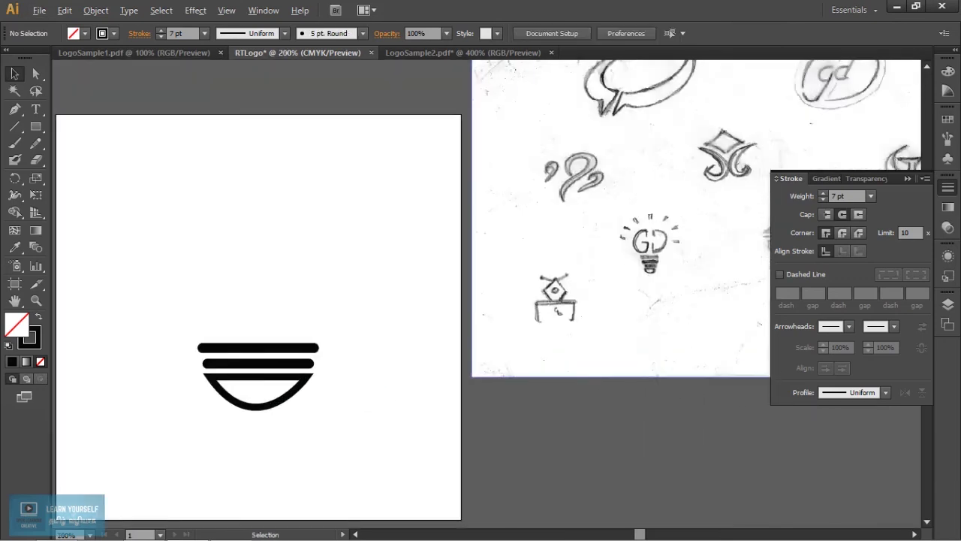
{"action": "left_click_drag", "start_coordinate": [636, 332], "coordinate": [687, 323]}
{"action": "left_click_drag", "start_coordinate": [451, 323], "coordinate": [498, 298]}
{"action": "left_click_drag", "start_coordinate": [168, 408], "coordinate": [377, 389]}
{"action": "scroll", "coordinate": [320, 372], "scroll_direction": "up", "scroll_amount": 2}
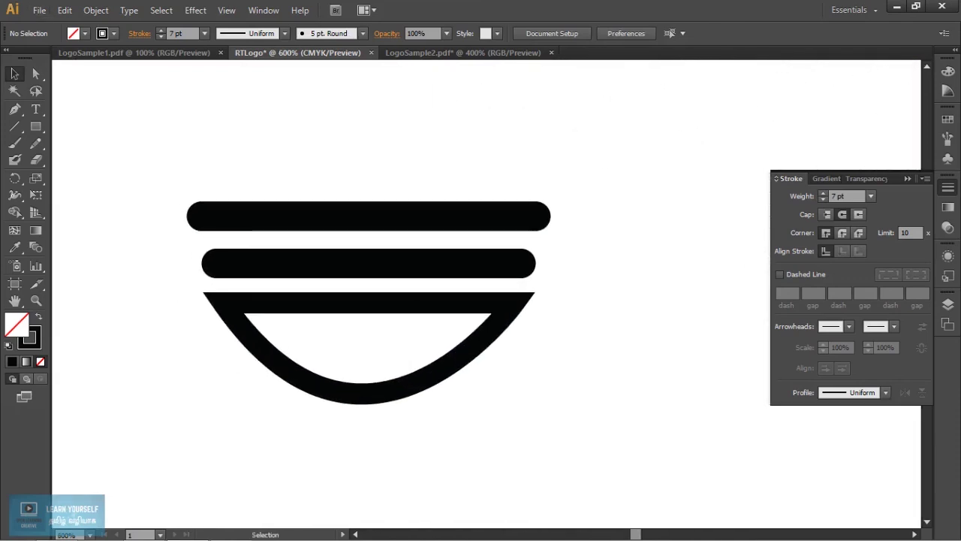
Duplicate the top rounded bar straight upward as a third bar, widen the copy slightly on both sides and deselect it
{"action": "left_click", "coordinate": [397, 301]}
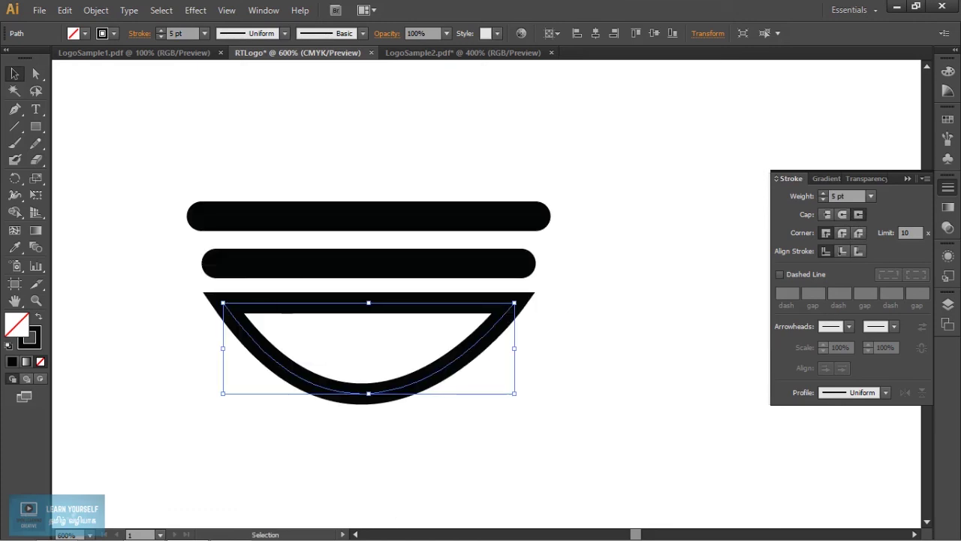
{"action": "left_click_drag", "start_coordinate": [484, 334], "coordinate": [513, 447]}
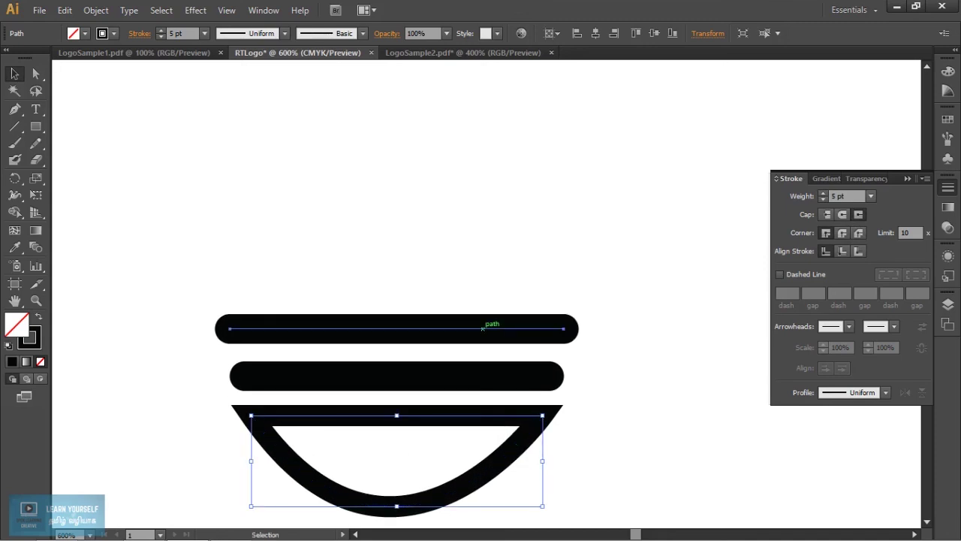
{"action": "left_click", "coordinate": [482, 328]}
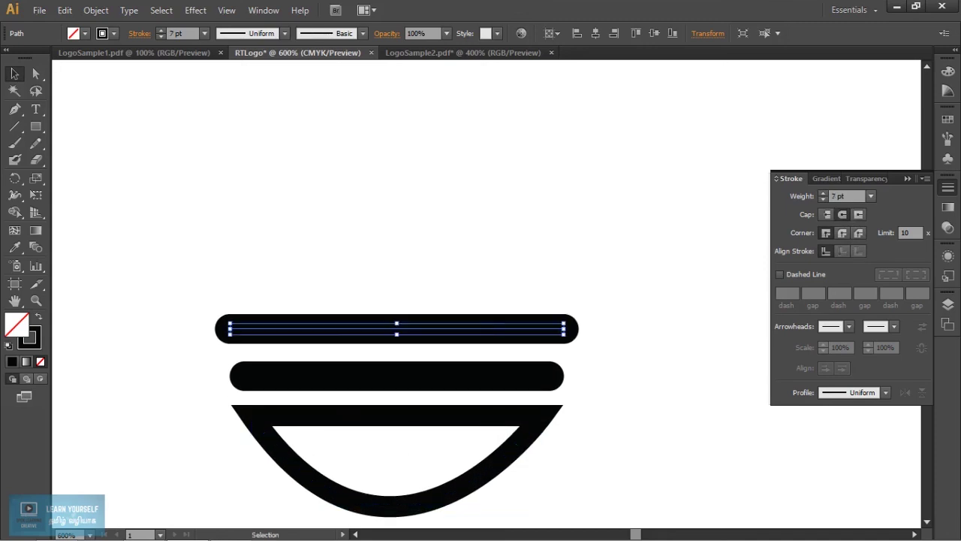
{"action": "left_click_drag", "start_coordinate": [481, 329], "coordinate": [479, 285]}
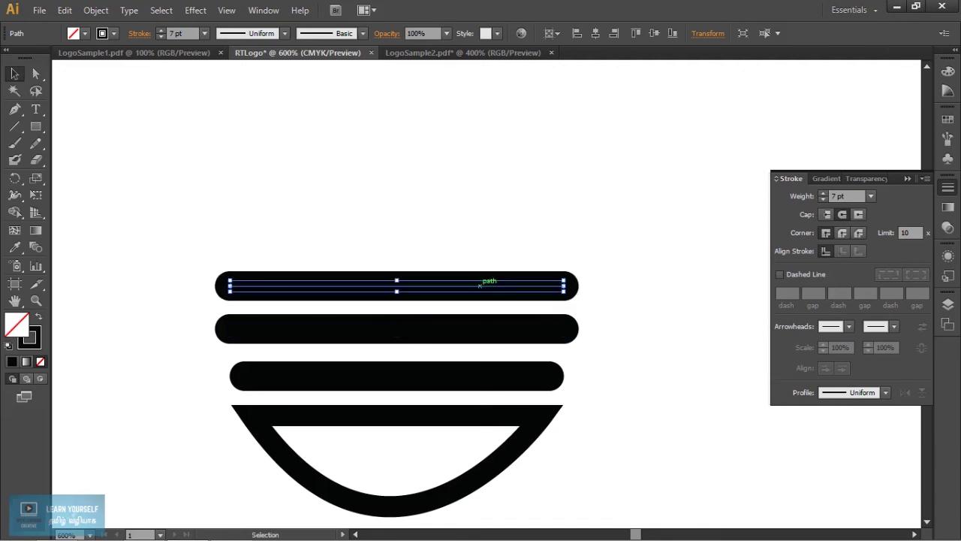
{"action": "left_click_drag", "start_coordinate": [563, 285], "coordinate": [580, 286]}
{"action": "left_click", "coordinate": [630, 368]}
Scale the bowl shape down slightly and proportionally about its centre so it is narrower than the lowest bar, and deselect it
{"action": "left_click_drag", "start_coordinate": [564, 465], "coordinate": [570, 395]}
{"action": "scroll", "coordinate": [494, 381], "scroll_direction": "up", "scroll_amount": 2}
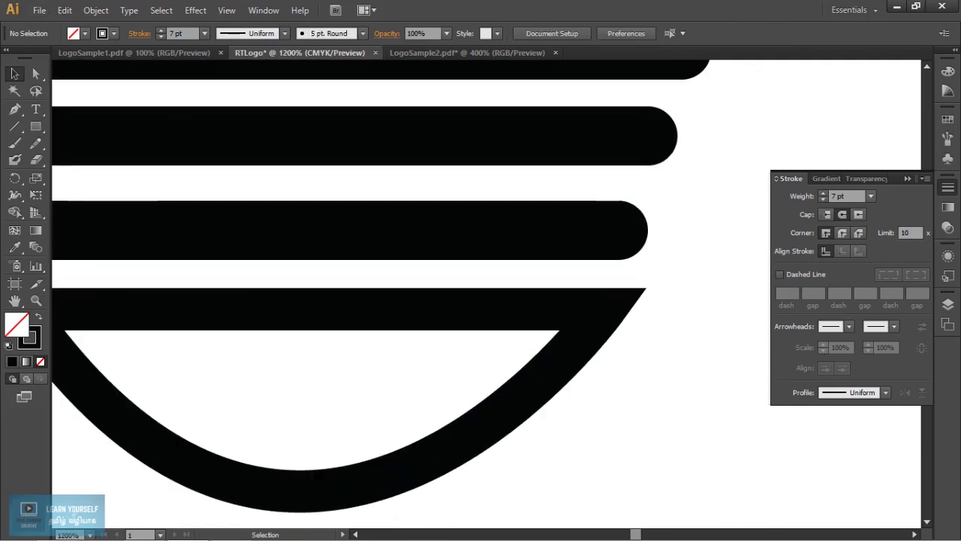
{"action": "scroll", "coordinate": [54, 350], "scroll_direction": "left", "scroll_amount": 3}
{"action": "left_click", "coordinate": [505, 308]}
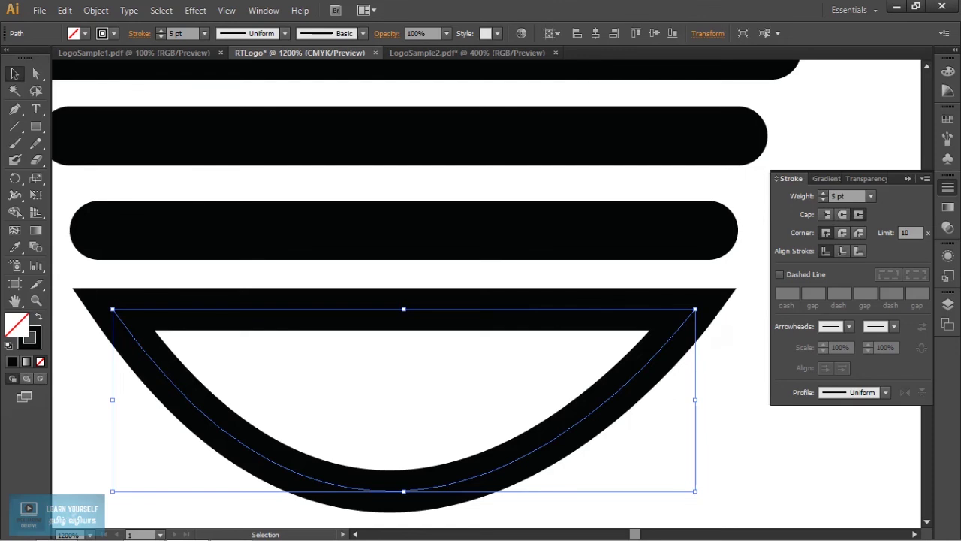
{"action": "scroll", "coordinate": [492, 363], "scroll_direction": "down", "scroll_amount": 2}
{"action": "scroll", "coordinate": [509, 363], "scroll_direction": "up", "scroll_amount": 2}
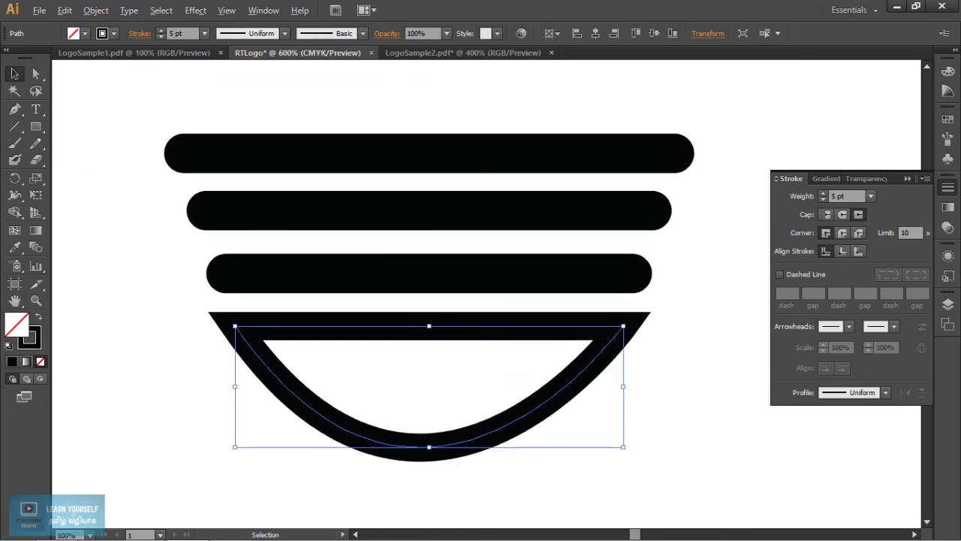
{"action": "left_click_drag", "start_coordinate": [678, 491], "coordinate": [650, 482]}
{"action": "key", "text": "ctrl+minus"}
{"action": "key", "text": "ctrl+minus"}
{"action": "key", "text": "ctrl+plus"}
{"action": "key", "text": "ctrl+plus"}
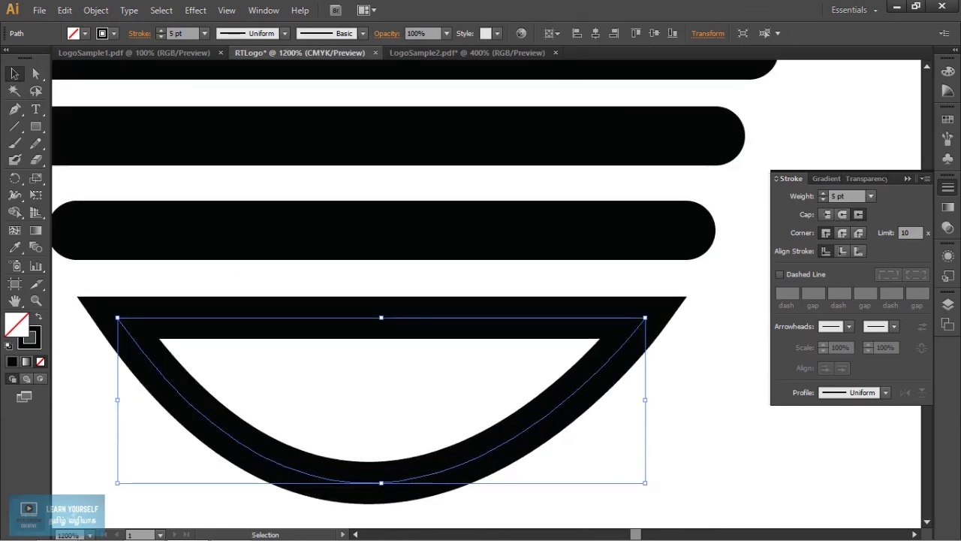
{"action": "key", "text": "ctrl+shift+a"}
Examine the three bars and bowl on the whole artboard against the GD light bulb sketch beside it
{"action": "key", "text": "ctrl+minus"}
{"action": "key", "text": "ctrl+minus"}
{"action": "key", "text": "ctrl+minus"}
{"action": "key", "text": "ctrl+minus"}
{"action": "key", "text": "ctrl+minus"}
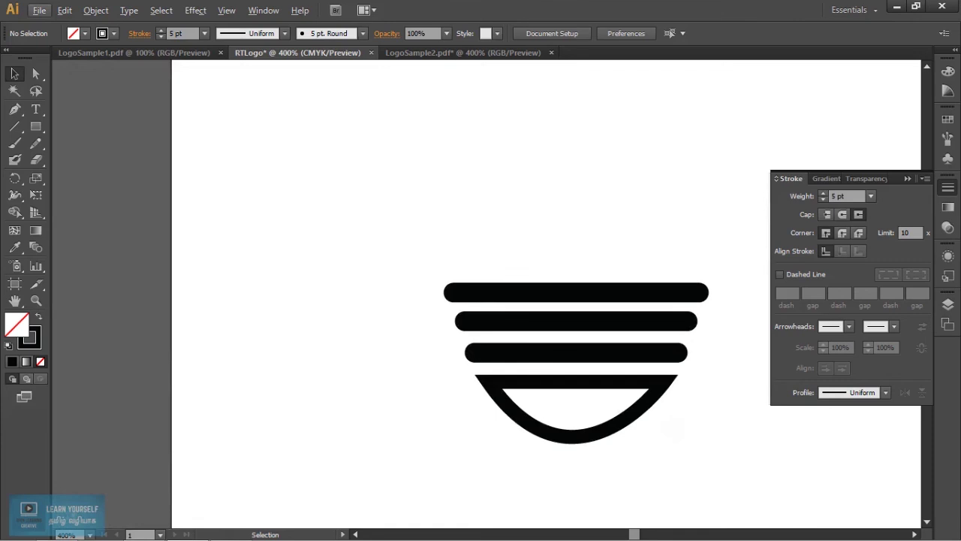
{"action": "key", "text": "ctrl+minus"}
{"action": "key", "text": "ctrl+minus"}
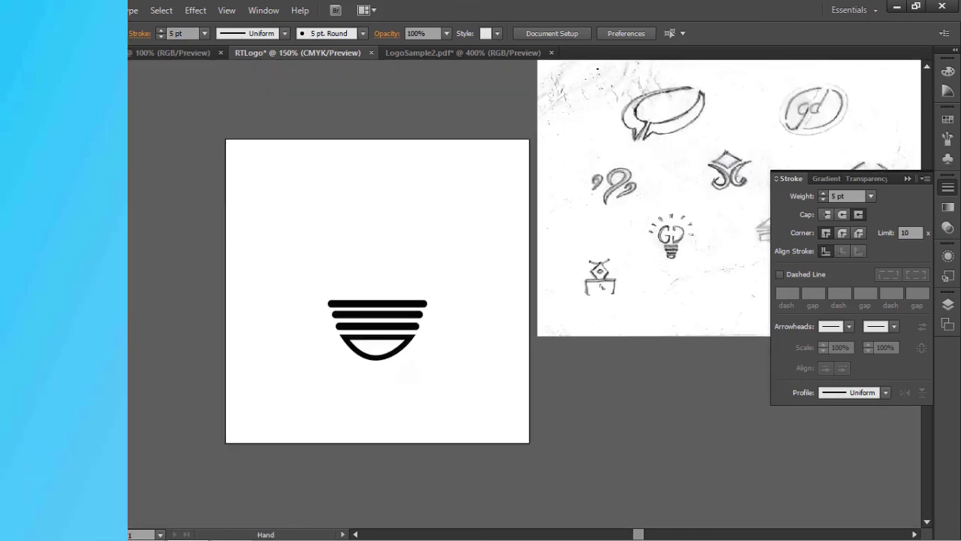